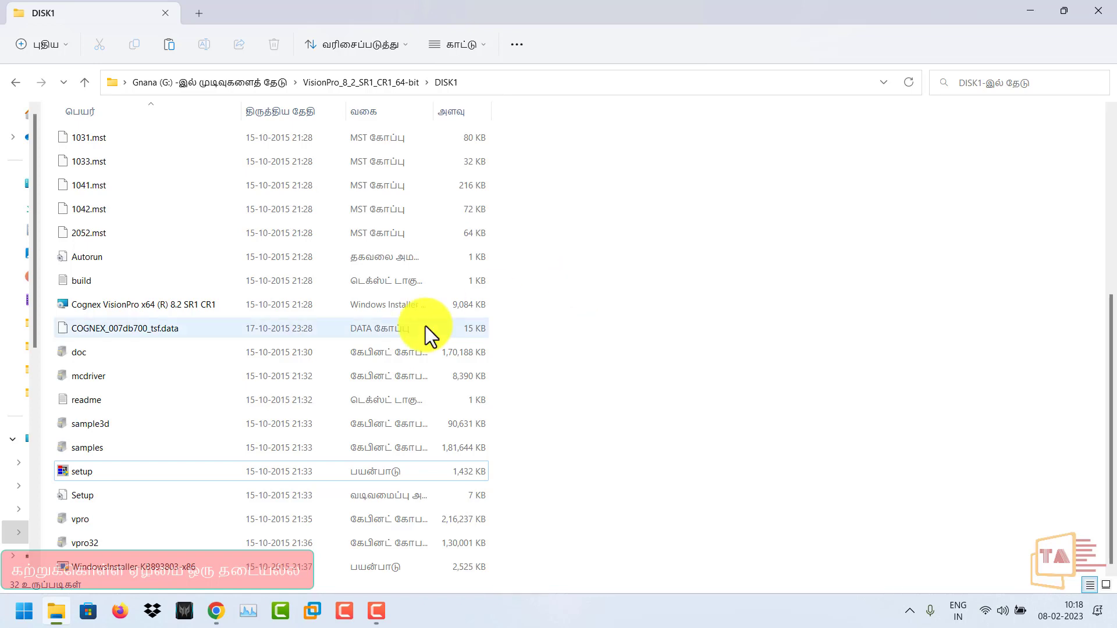
# - Run the VisionPro setup application in the DISK1 folder as administrator and mute the system volume
pyautogui.rightClick(109, 473)
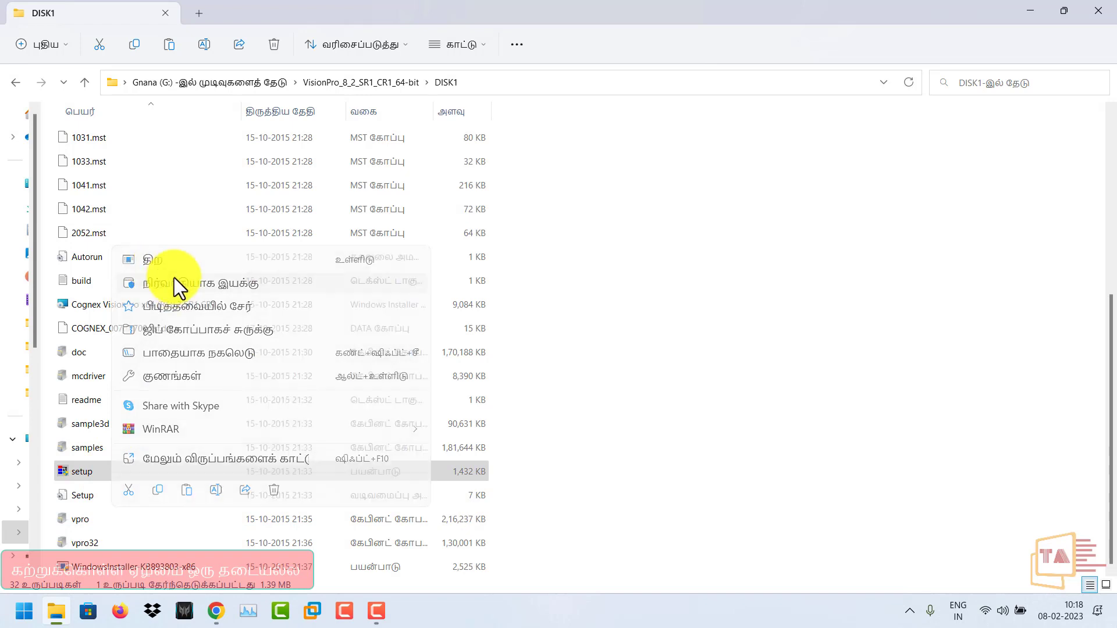
pyautogui.click(173, 282)
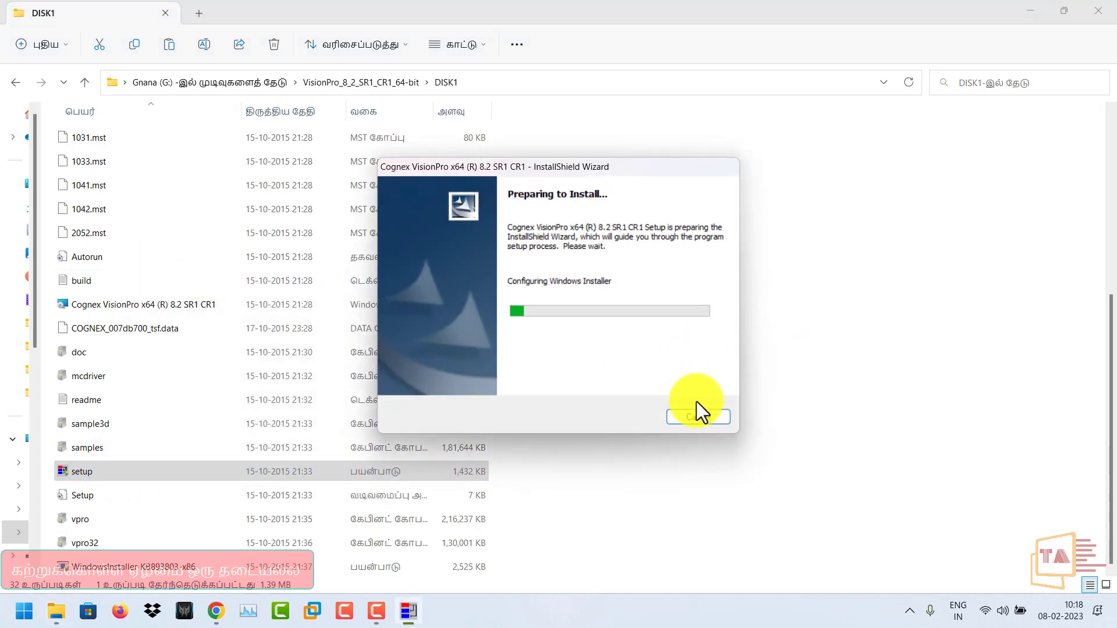
pyautogui.click(989, 609)
pyautogui.moveTo(965, 520); pyautogui.dragTo(718, 531)
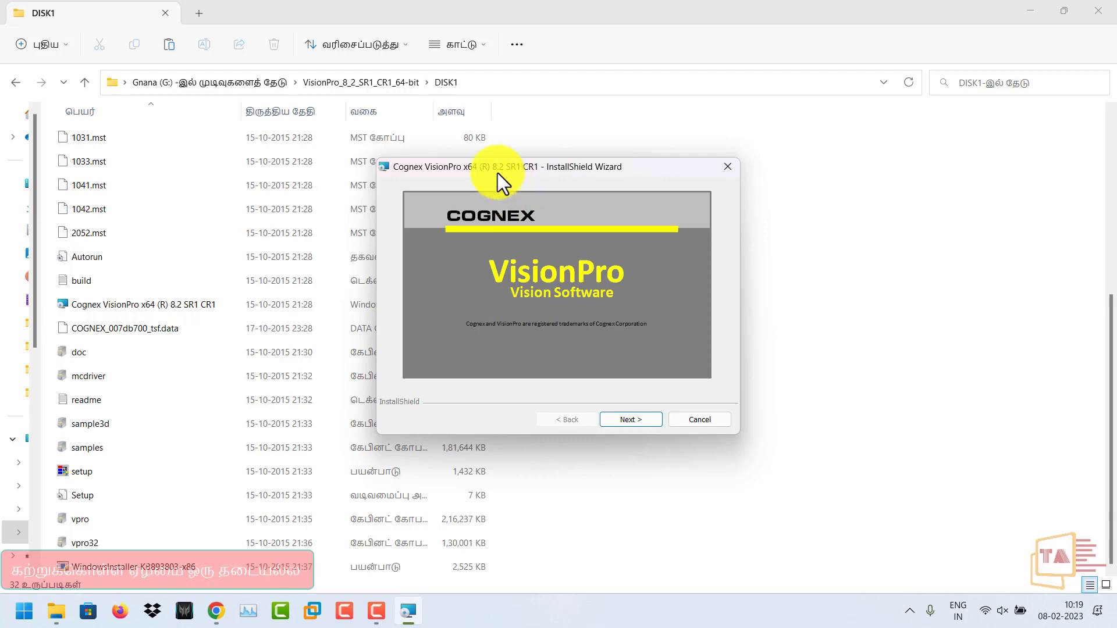
# - Accept the license agreement for Cognex VisionPro x64 8.2 SR1 CR1 and continue to the customer information
pyautogui.click(643, 420)
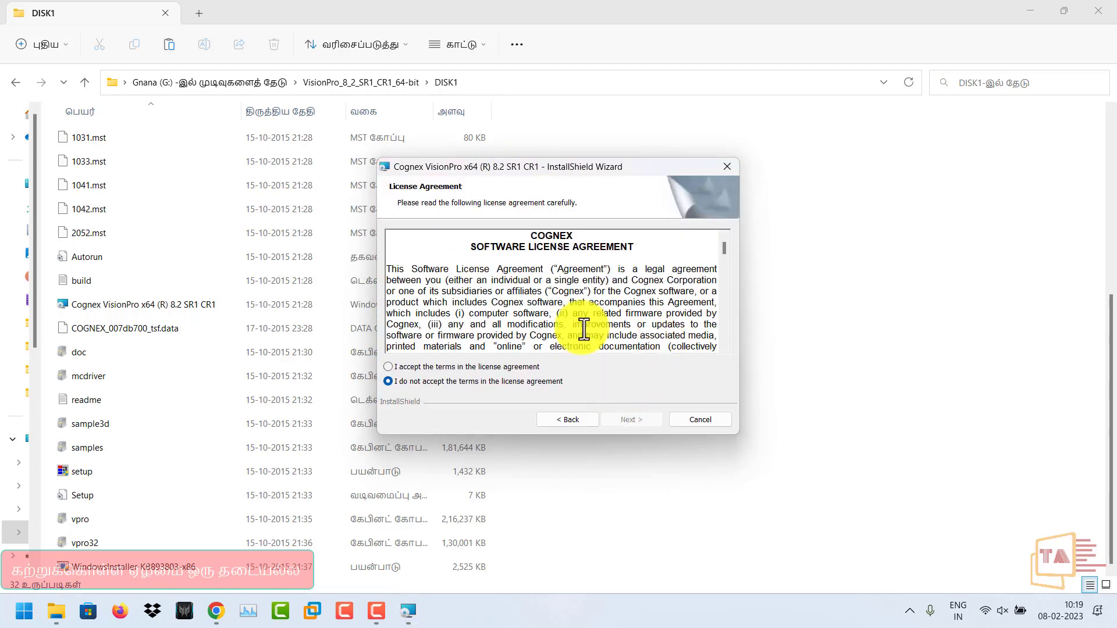
pyautogui.click(497, 369)
pyautogui.click(617, 419)
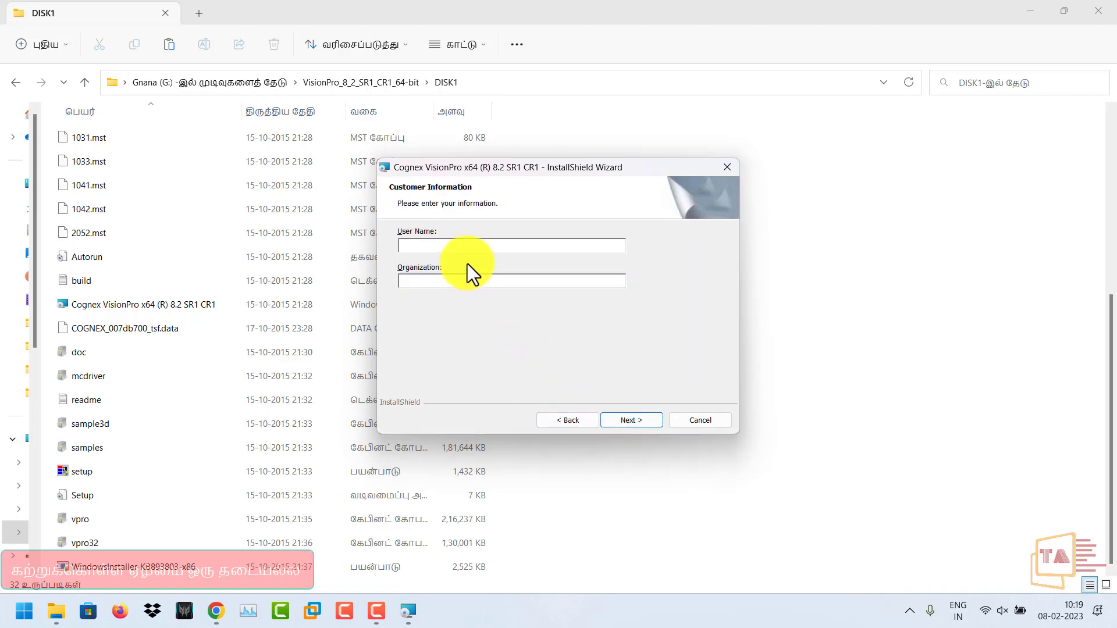
# - Enter A as both user name and organization and start the VisionPro installation in the default directory
pyautogui.write('A')
pyautogui.press('Tab')
pyautogui.write('A')
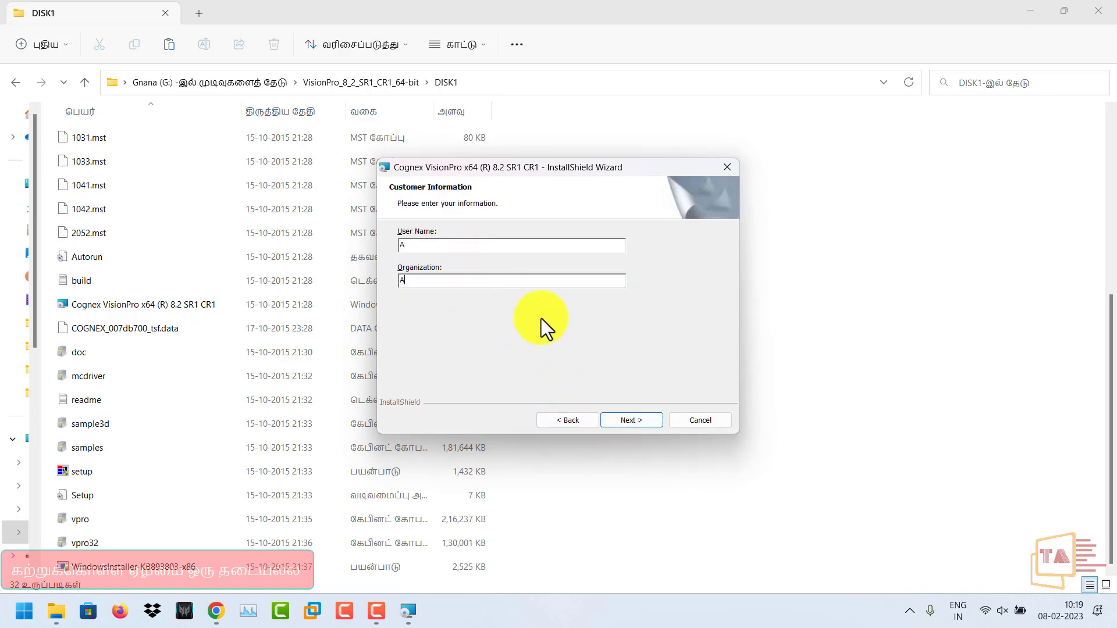
pyautogui.click(635, 425)
pyautogui.click(635, 421)
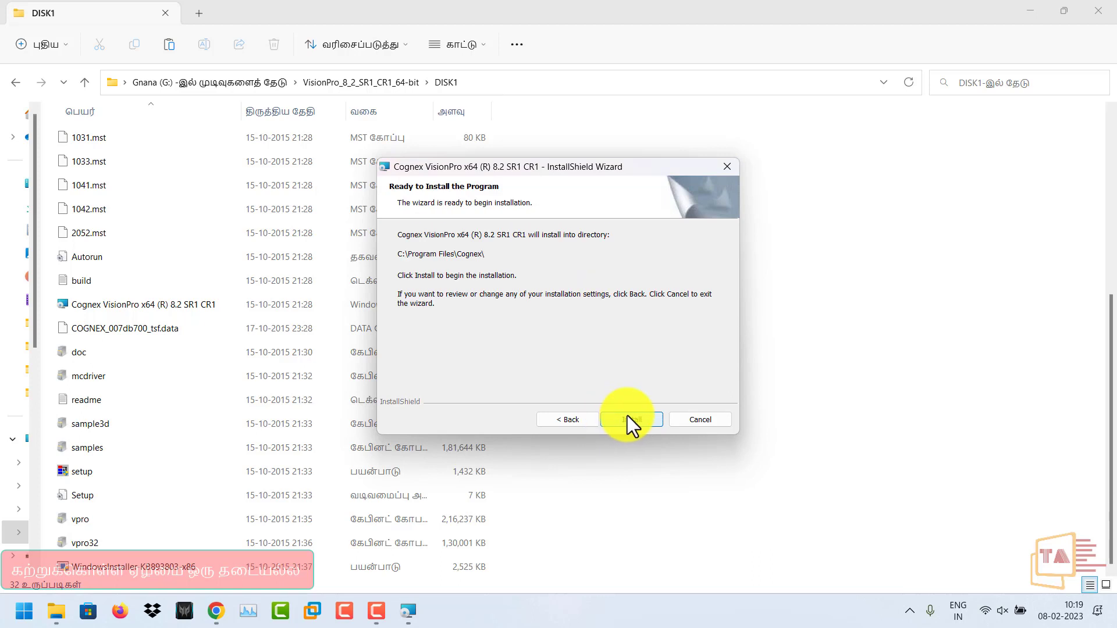
pyautogui.click(627, 418)
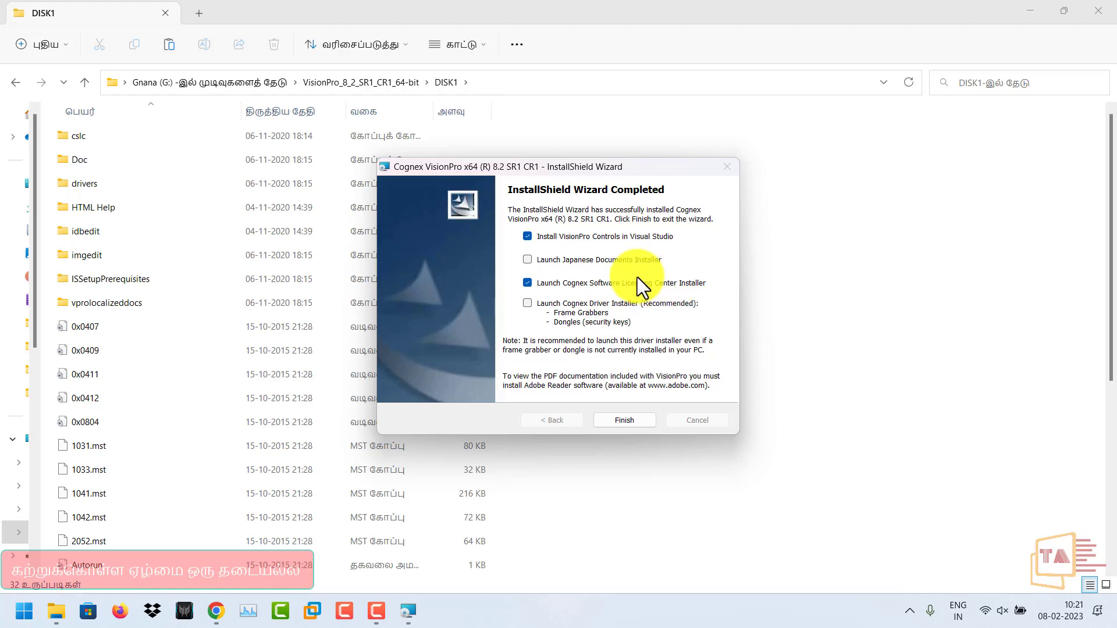
# - Finish the VisionPro installer with the default options and install the VisionPro edit controls into Visual Studio 2012
pyautogui.click(621, 414)
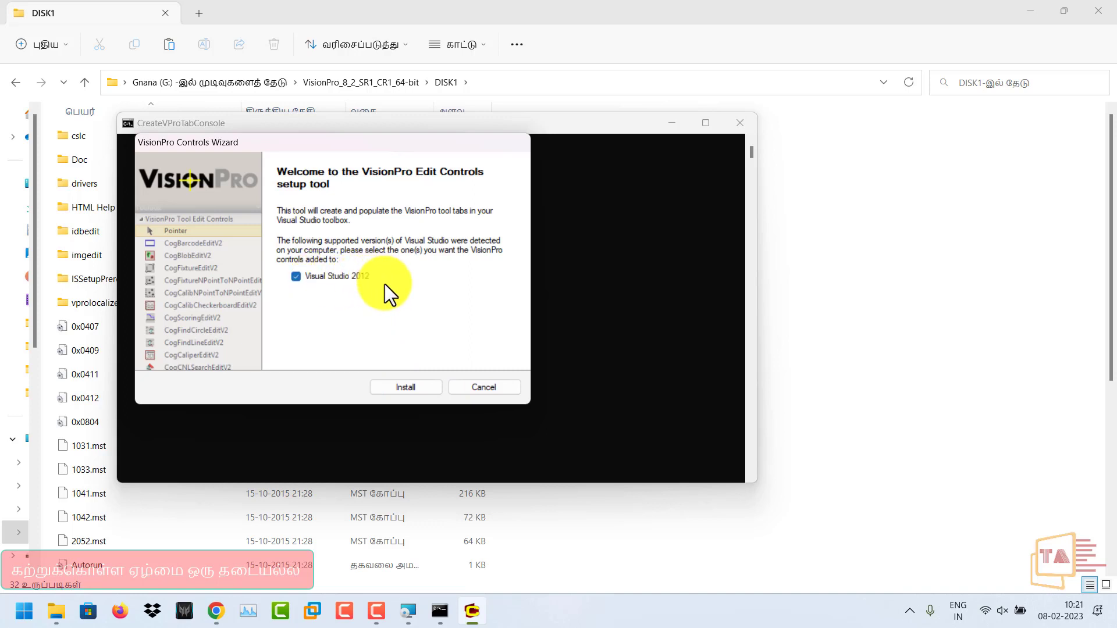
pyautogui.click(295, 278)
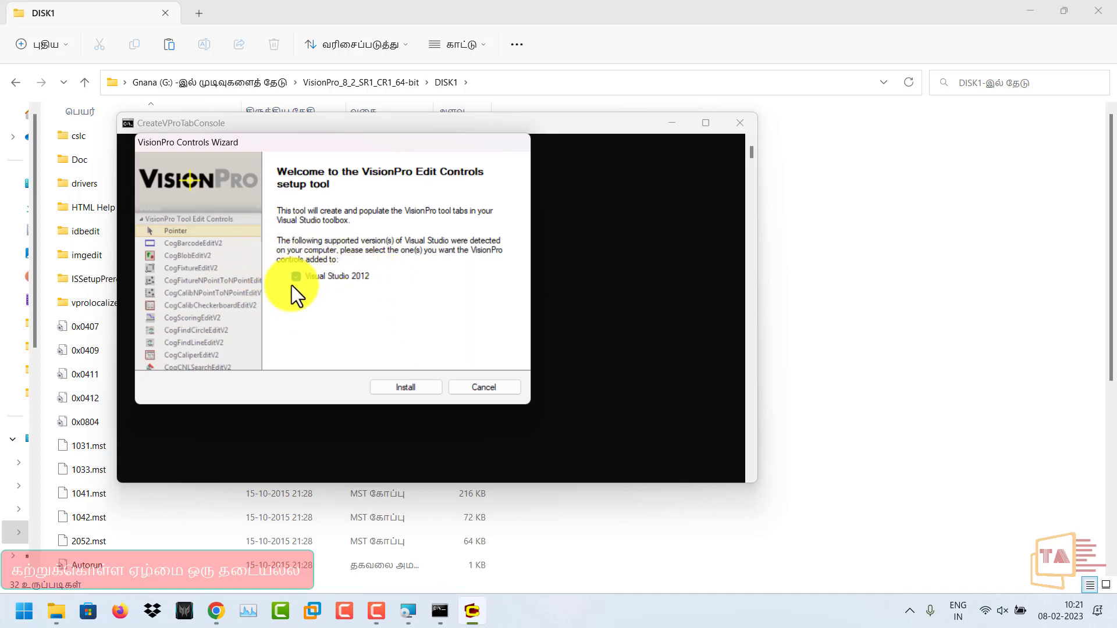
pyautogui.click(427, 387)
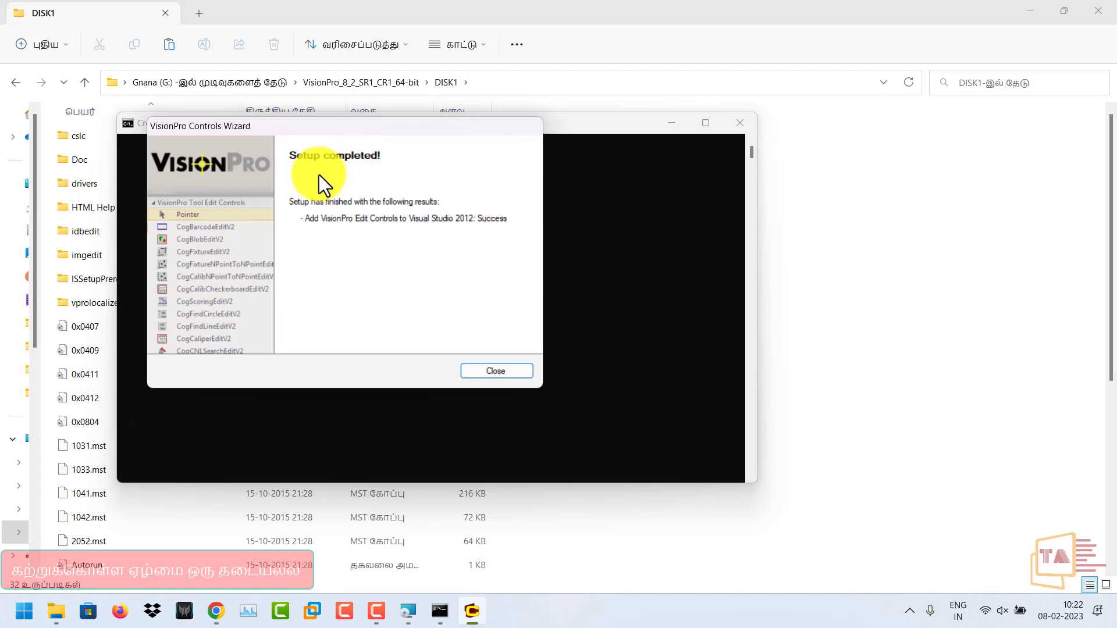
pyautogui.click(489, 368)
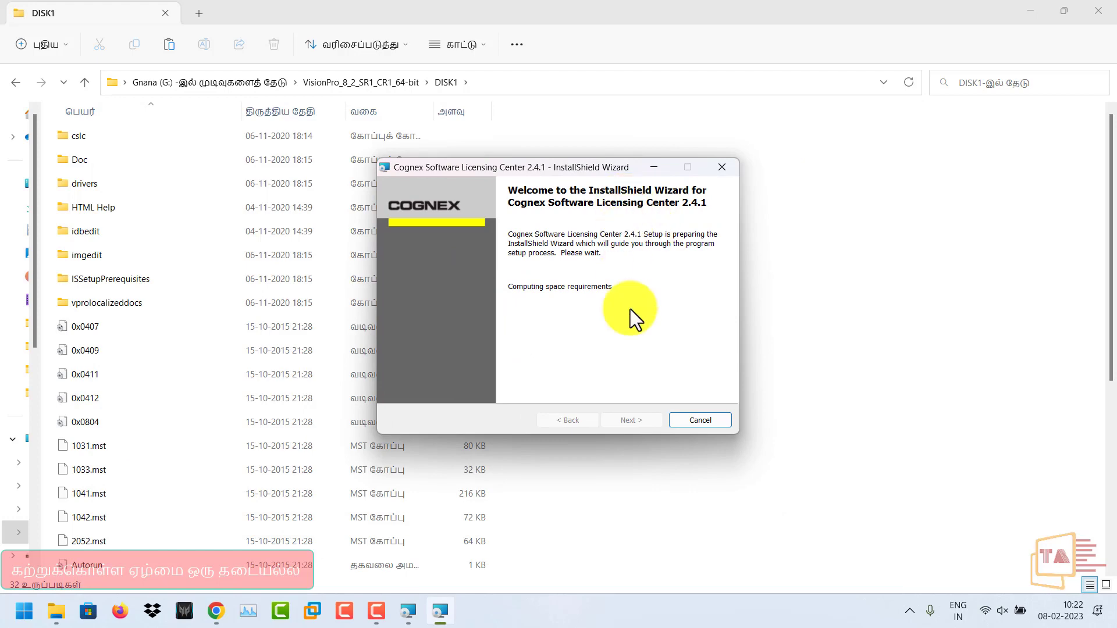
# - Accept the license agreement for Cognex Software Licensing Center 2.4.1 and continue to the customer information
pyautogui.click(621, 422)
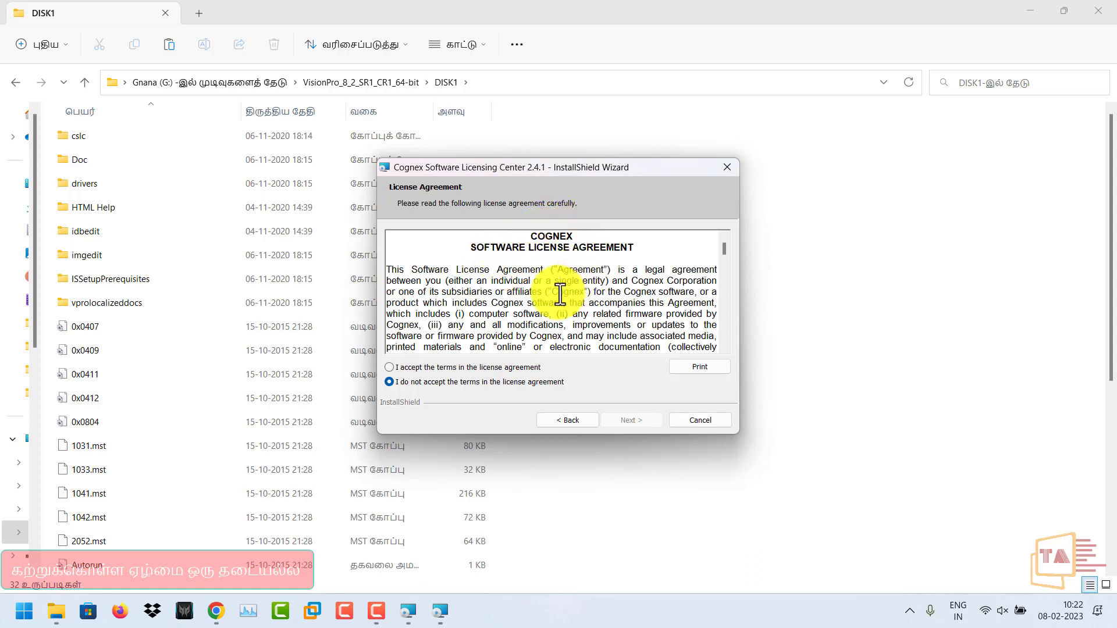
pyautogui.click(481, 369)
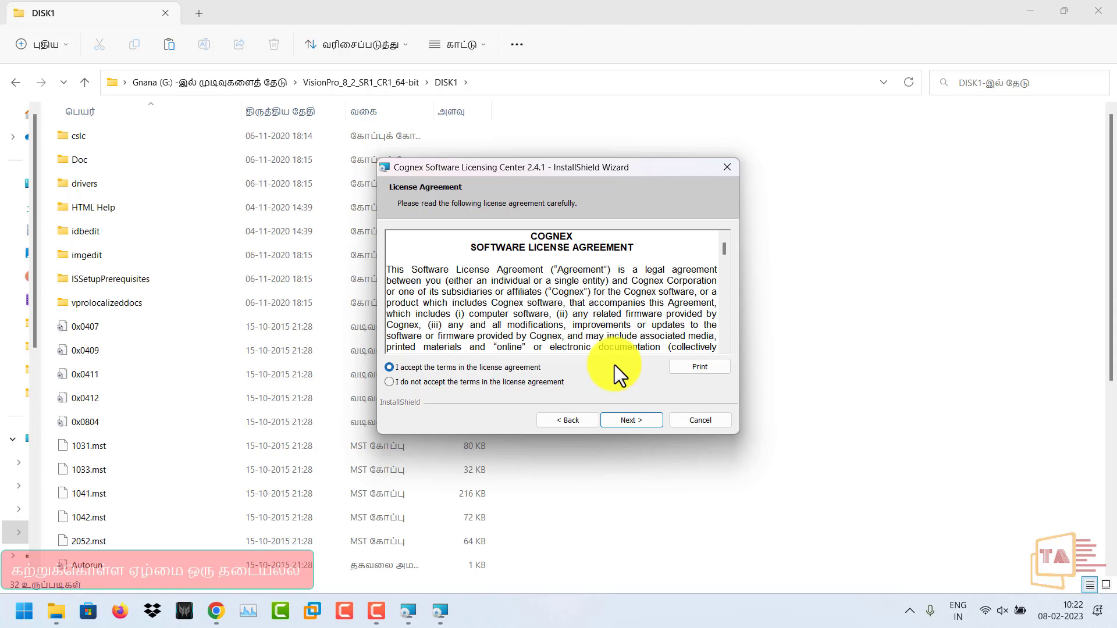
pyautogui.click(630, 421)
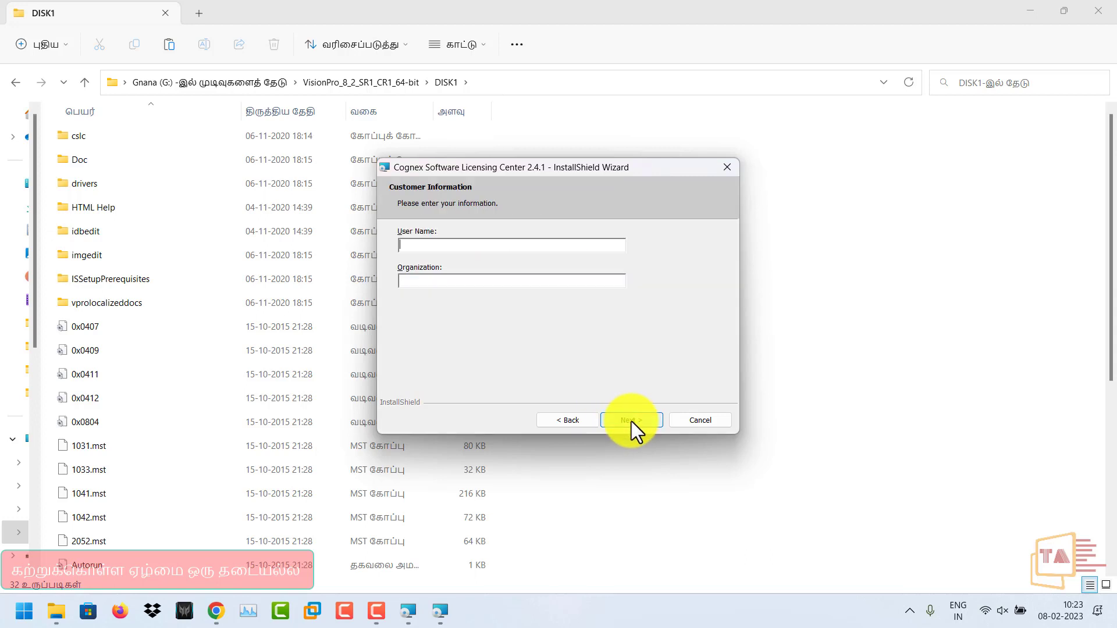
# - Enter A as user name and organization, then install Cognex Software Licensing Center and exit its wizard
pyautogui.write('A')
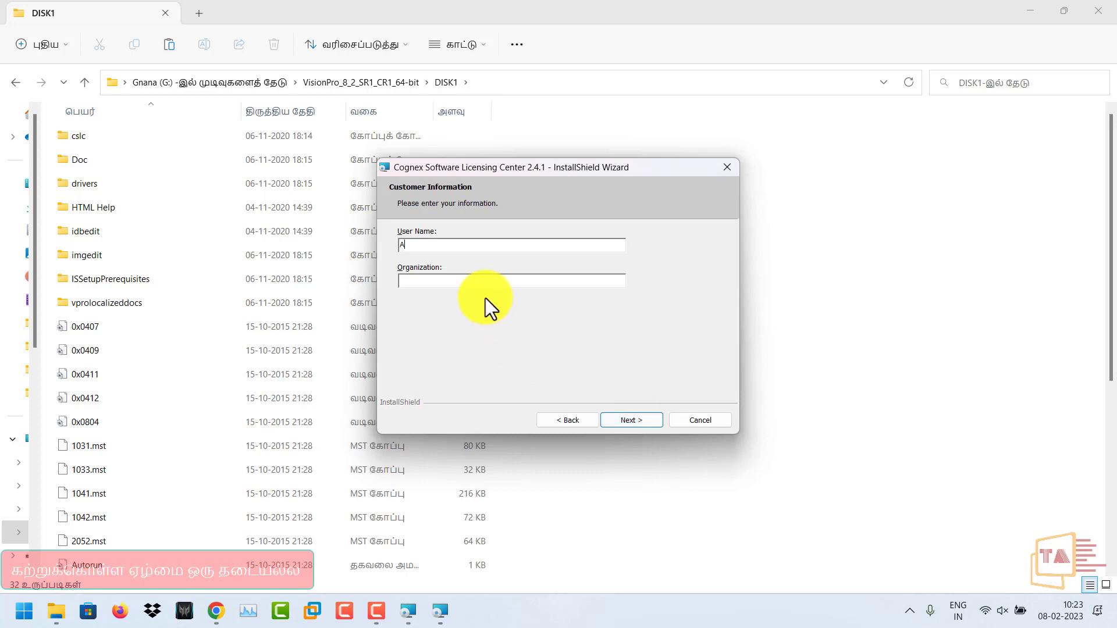
pyautogui.click(491, 281)
pyautogui.write('A')
pyautogui.click(631, 420)
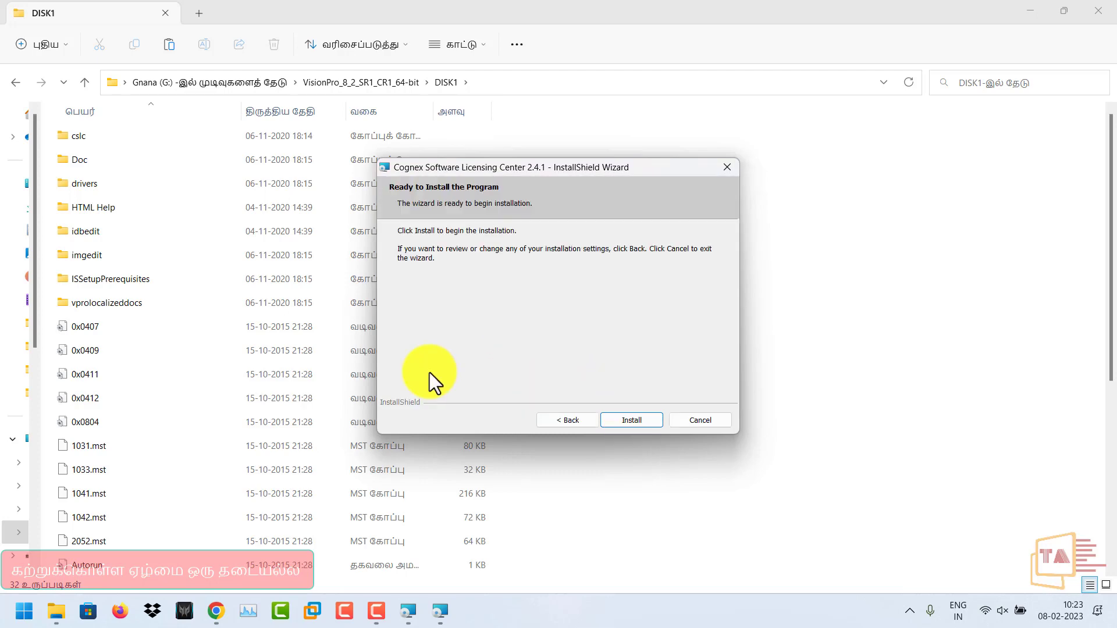
pyautogui.click(627, 426)
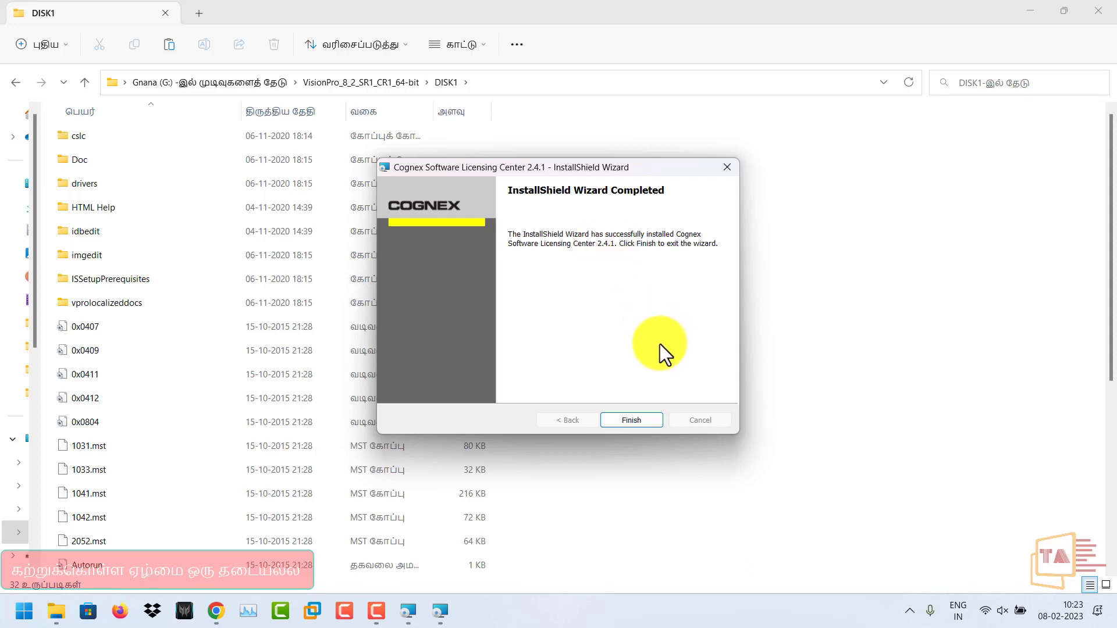
pyautogui.click(649, 418)
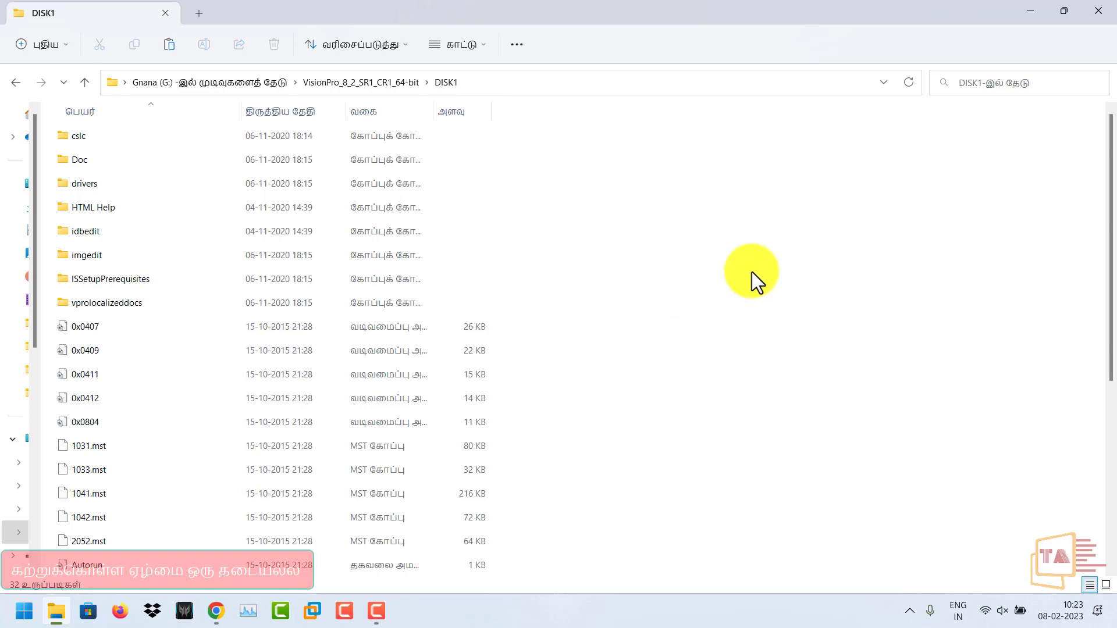
# - Minimise the DISK1 folder window and refresh the desktop
pyautogui.click(1023, 13)
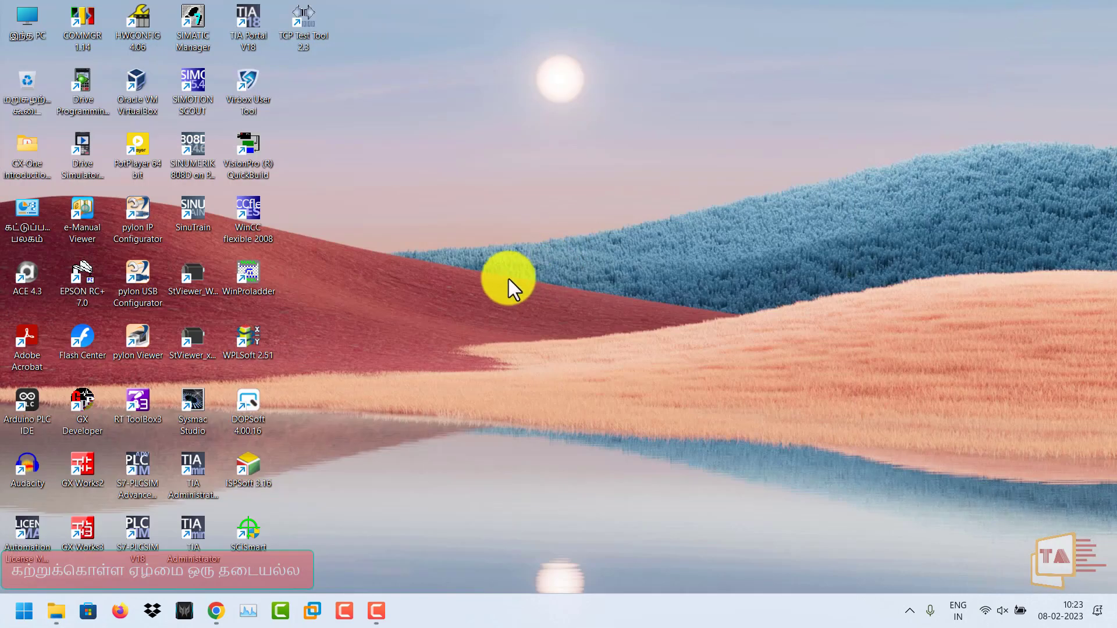
pyautogui.rightClick(495, 270)
pyautogui.click(519, 301)
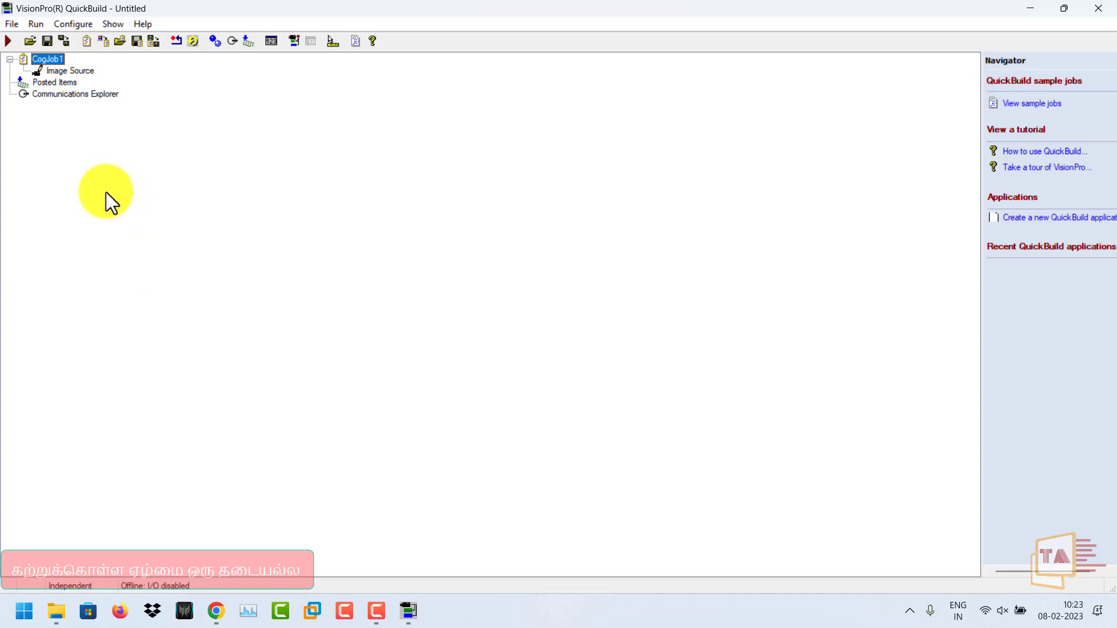
# - View CogJob1 in the VisionPro QuickBuild job editor, and close the editor and QuickBuild
pyautogui.doubleClick(48, 59)
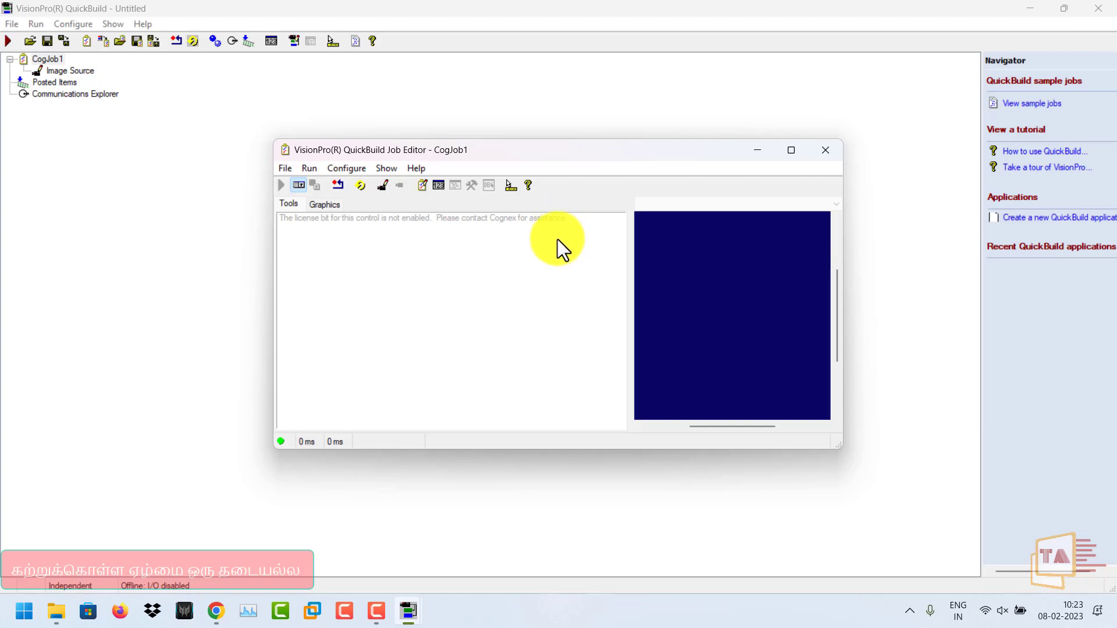
pyautogui.click(814, 152)
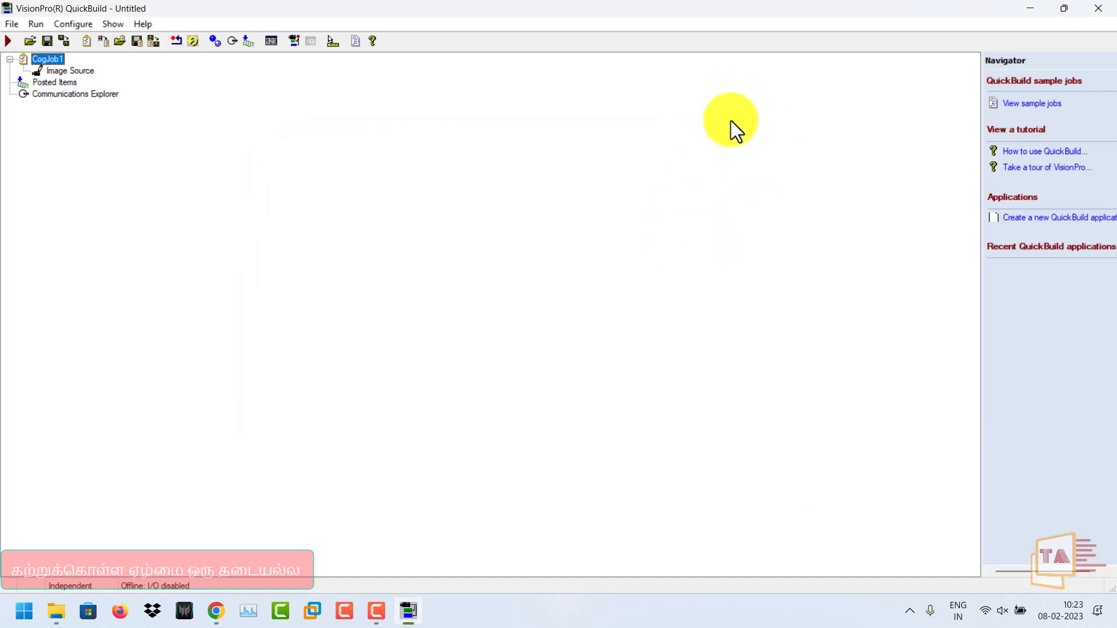
pyautogui.click(1101, 11)
pyautogui.click(565, 342)
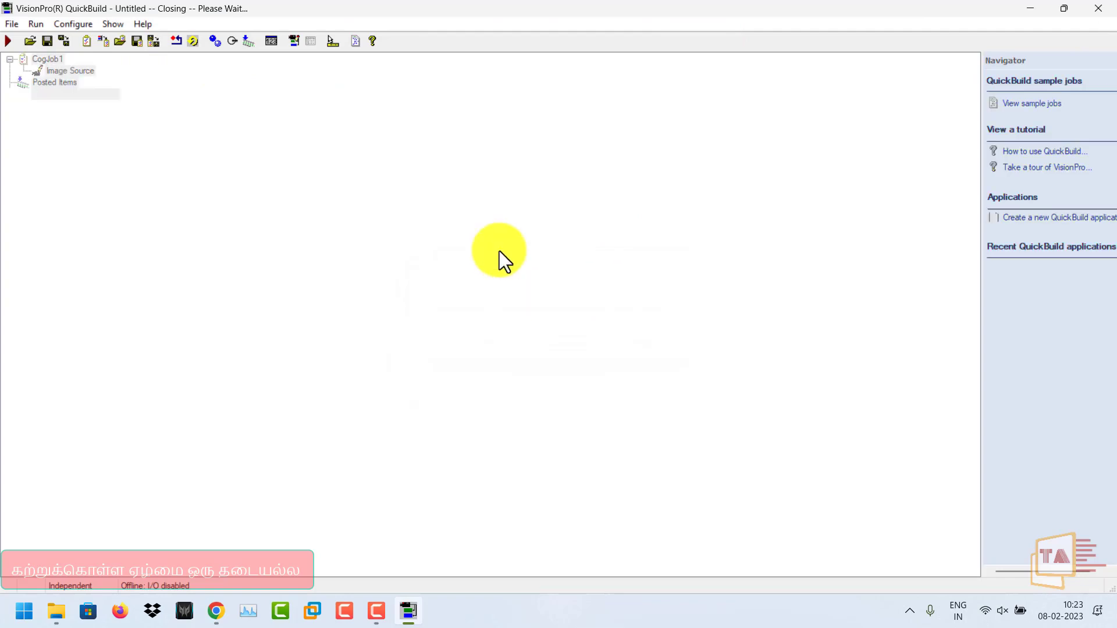
pyautogui.rightClick(652, 175)
pyautogui.click(700, 257)
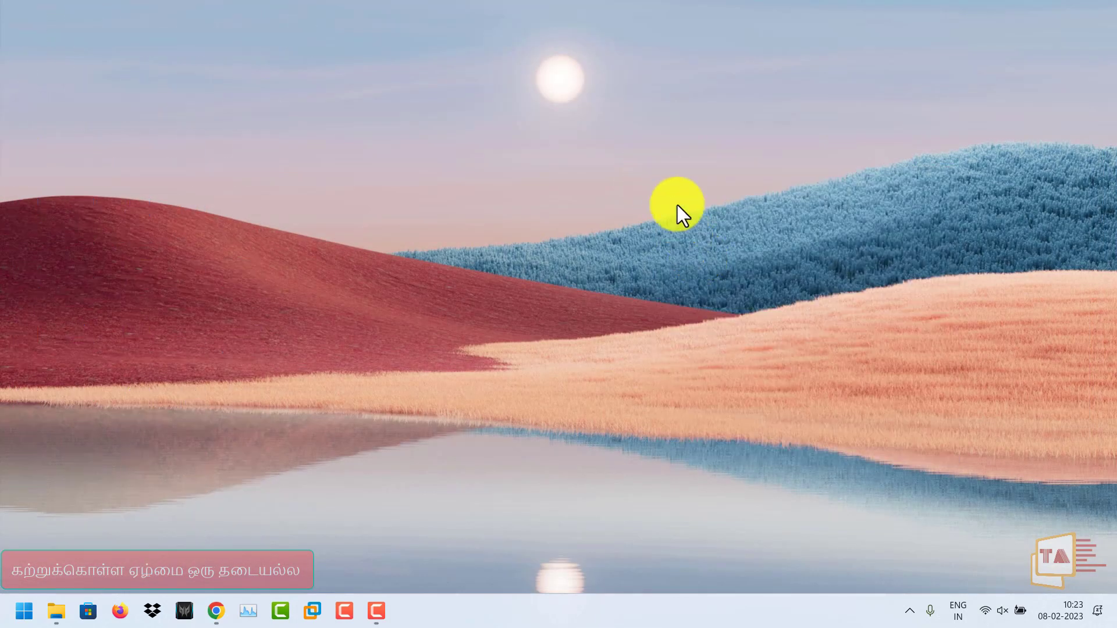
# - Run Cognex Software Licensing Center from the Cognex program group as administrator and maximise its window
pyautogui.click(24, 611)
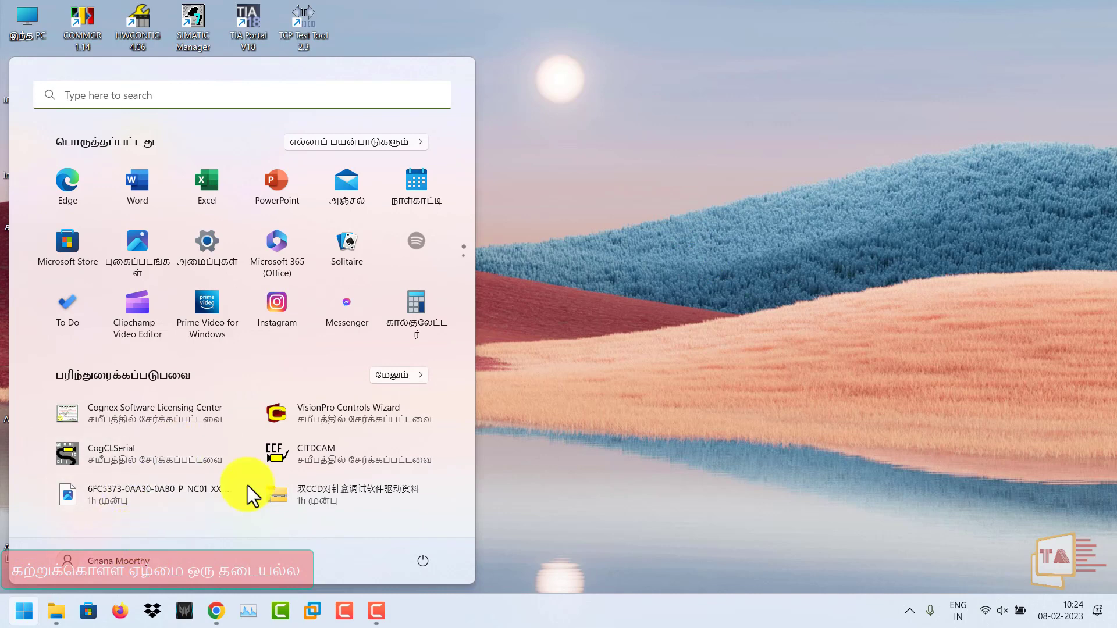
pyautogui.click(394, 144)
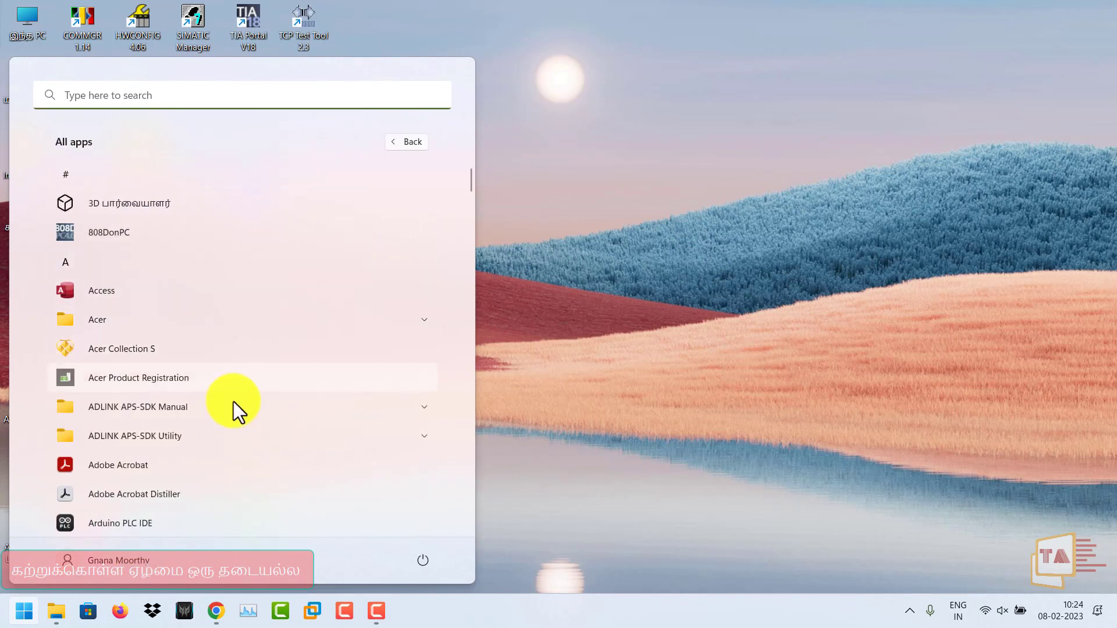
pyautogui.scroll(-5, 256, 424)
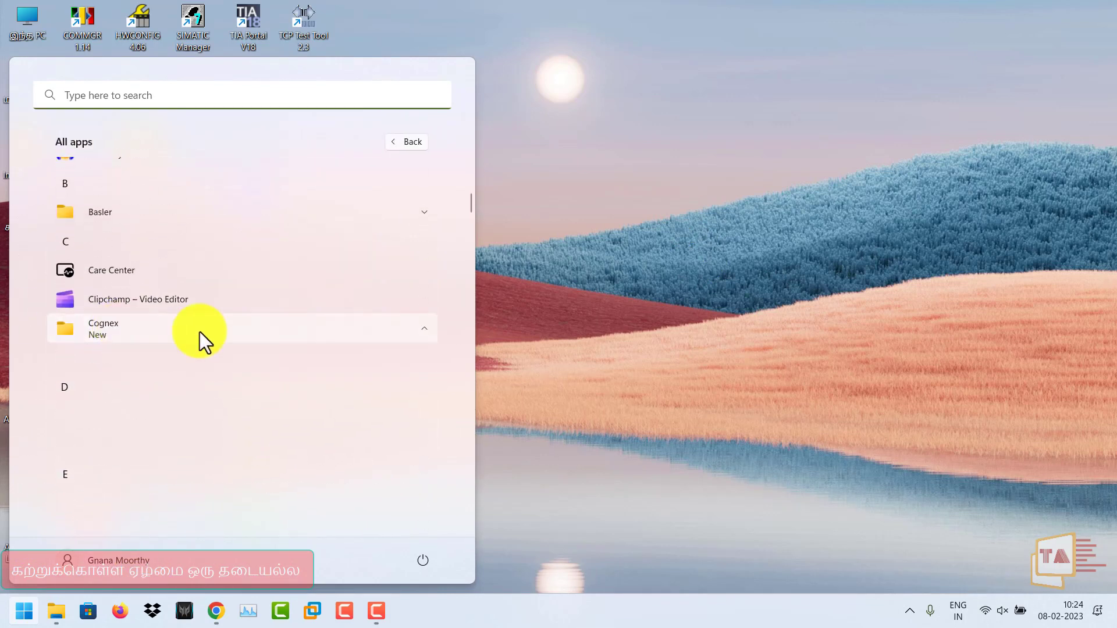
pyautogui.click(200, 332)
pyautogui.scroll(-2, 267, 358)
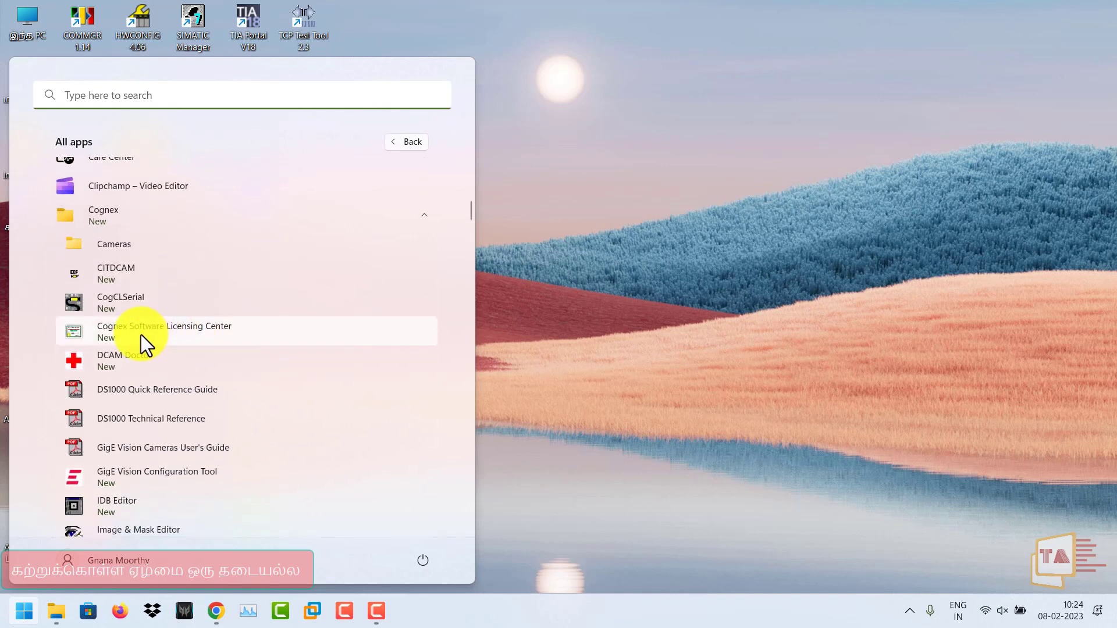
pyautogui.rightClick(206, 329)
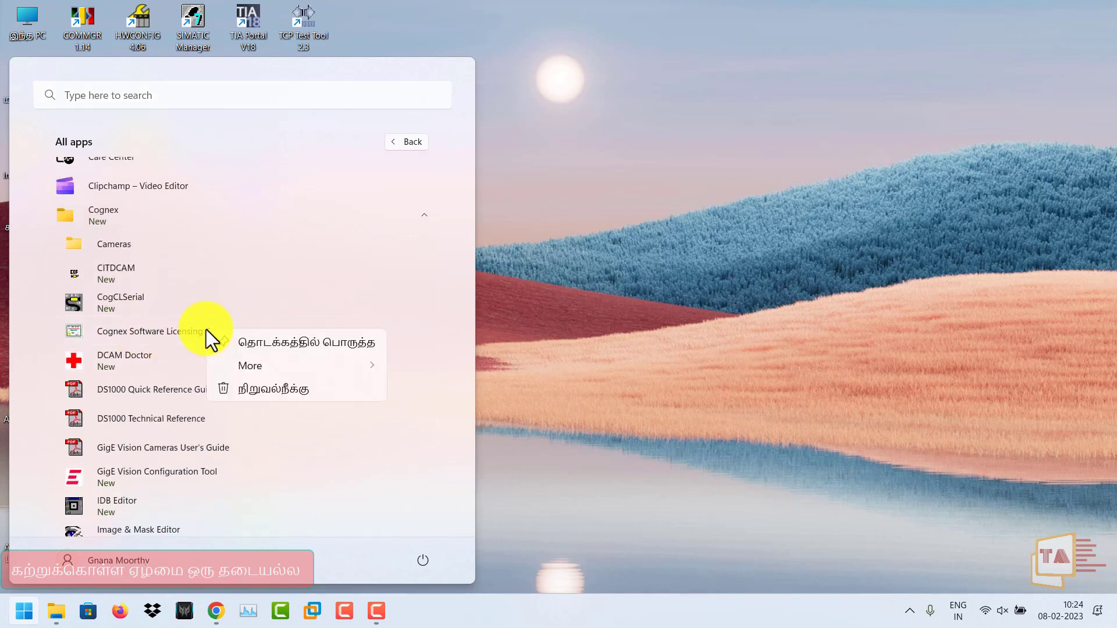
pyautogui.moveTo(365, 368)
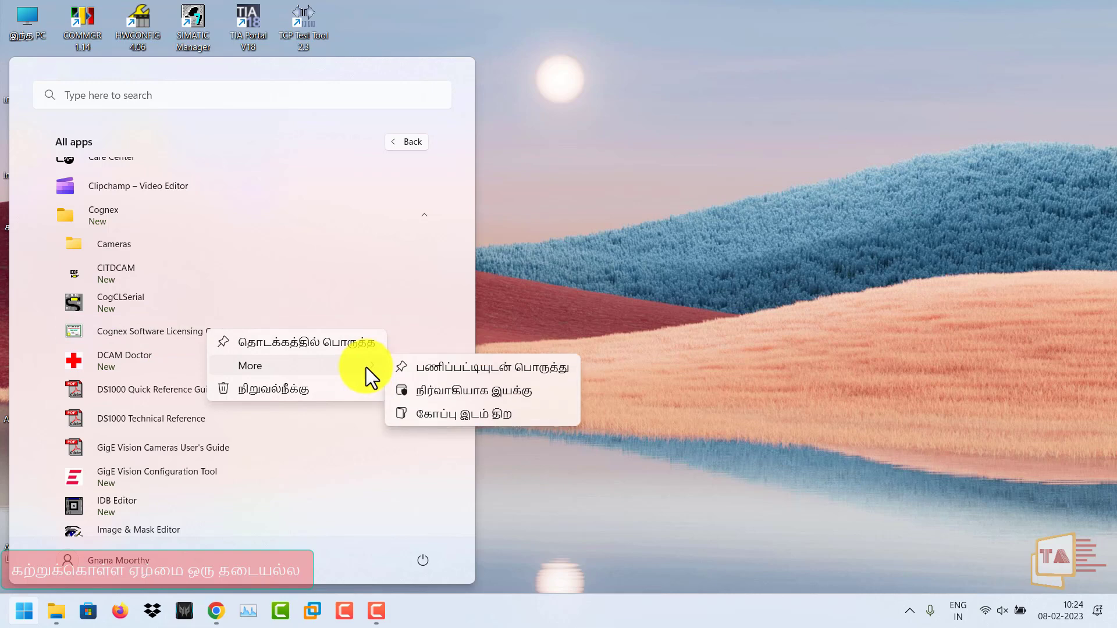
pyautogui.click(462, 391)
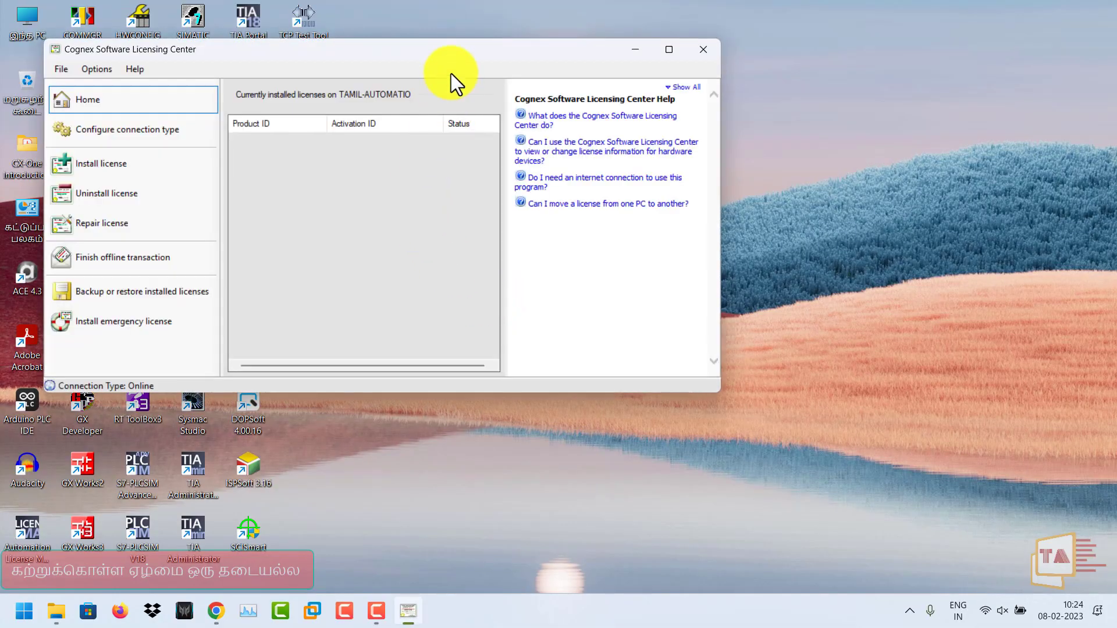
pyautogui.doubleClick(455, 56)
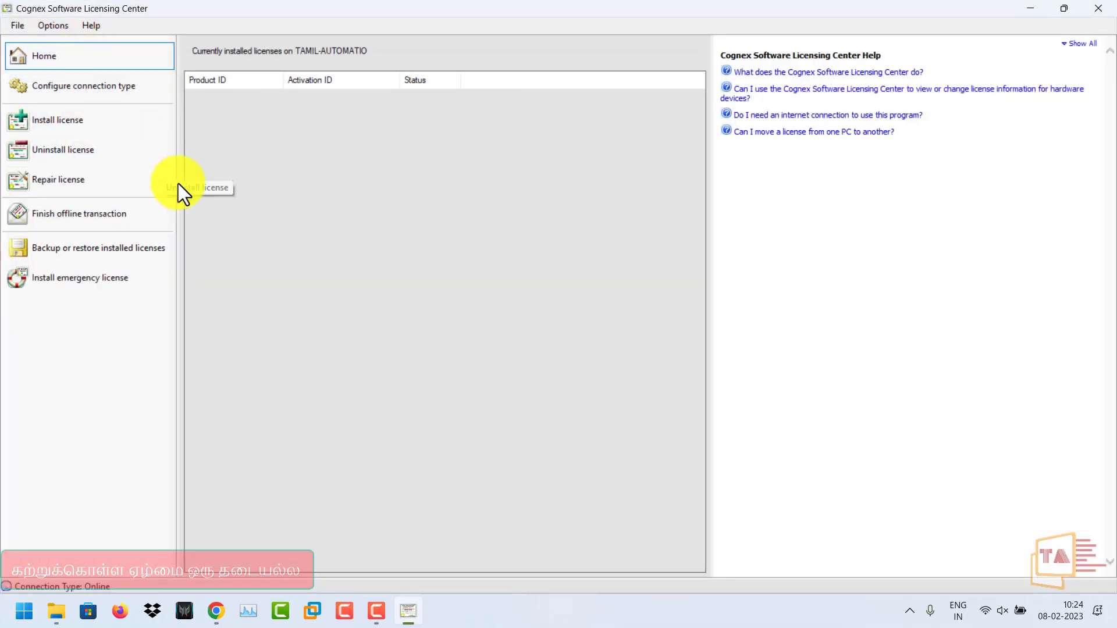
# - View the license installation, uninstallation, repair and offline transaction pages
pyautogui.click(104, 126)
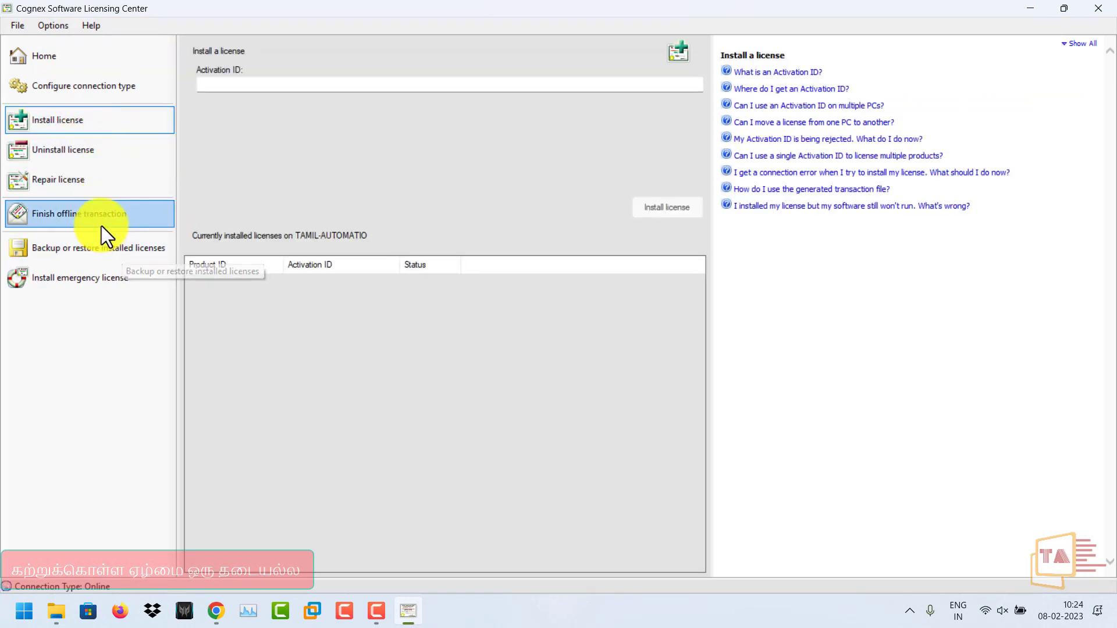
pyautogui.click(70, 156)
pyautogui.click(92, 180)
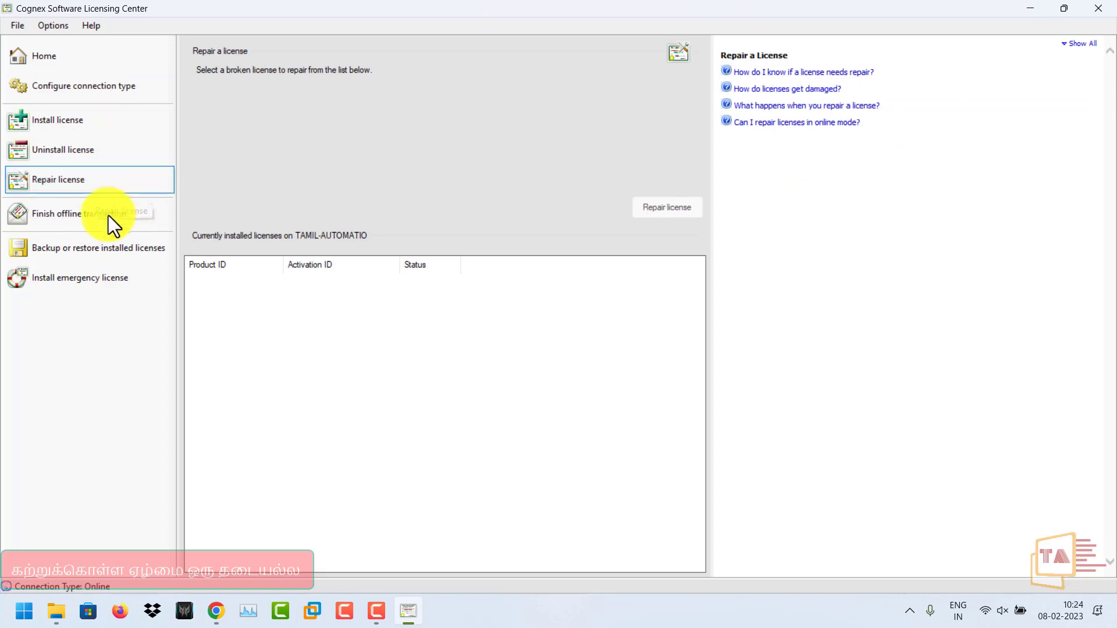
pyautogui.click(81, 215)
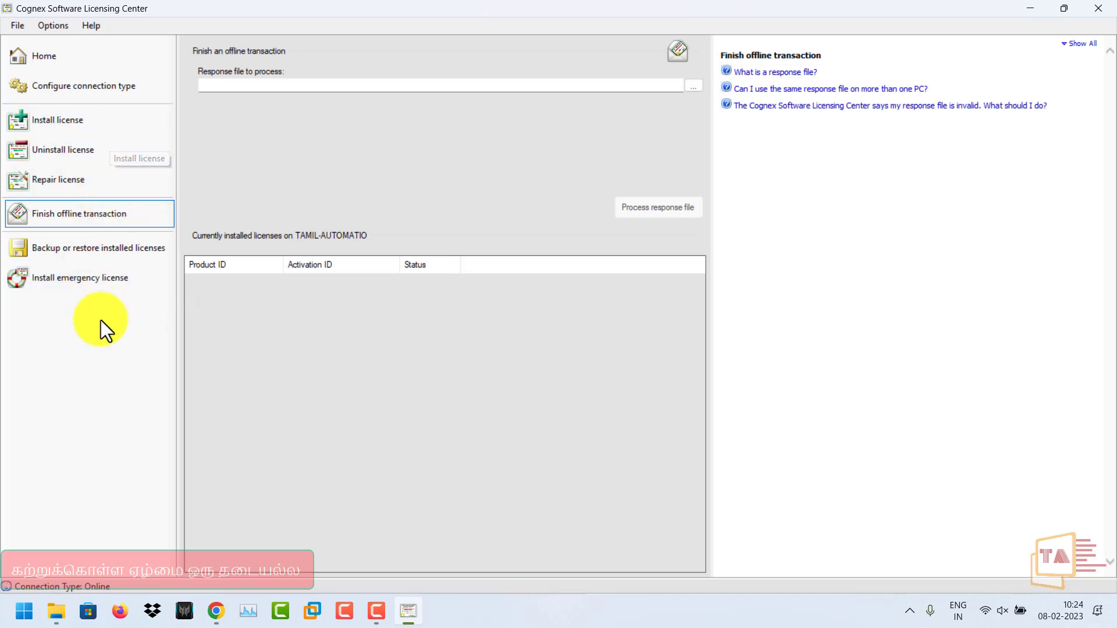
# - Activate the first emergency license for the VisionPro product, accept the limited-license warning, and select the new license entry
pyautogui.click(95, 285)
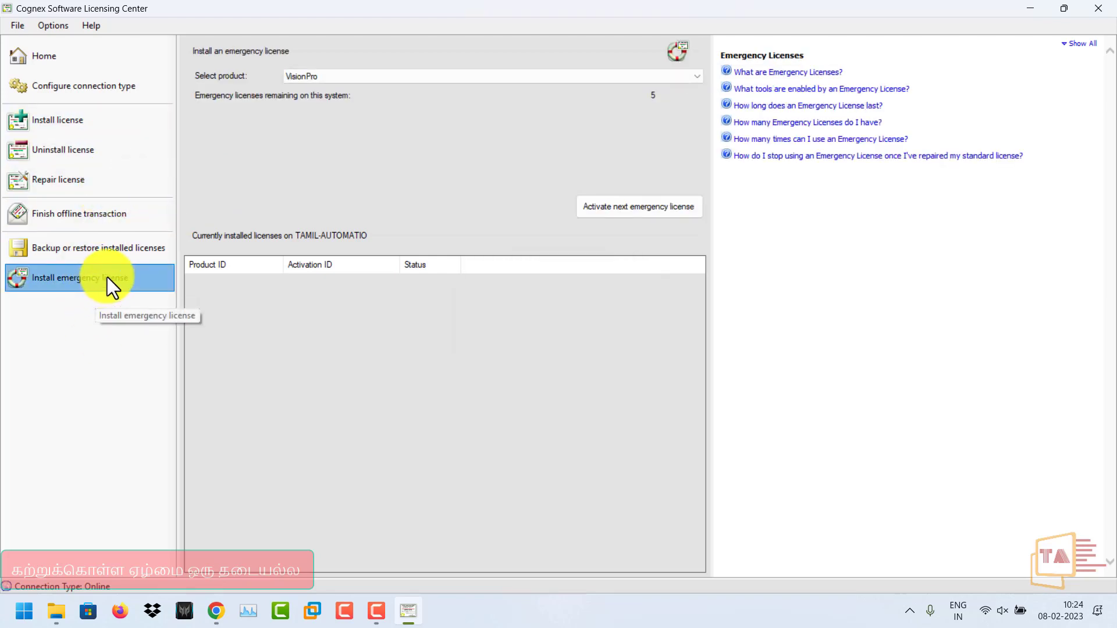
pyautogui.click(663, 81)
pyautogui.click(664, 81)
pyautogui.click(361, 78)
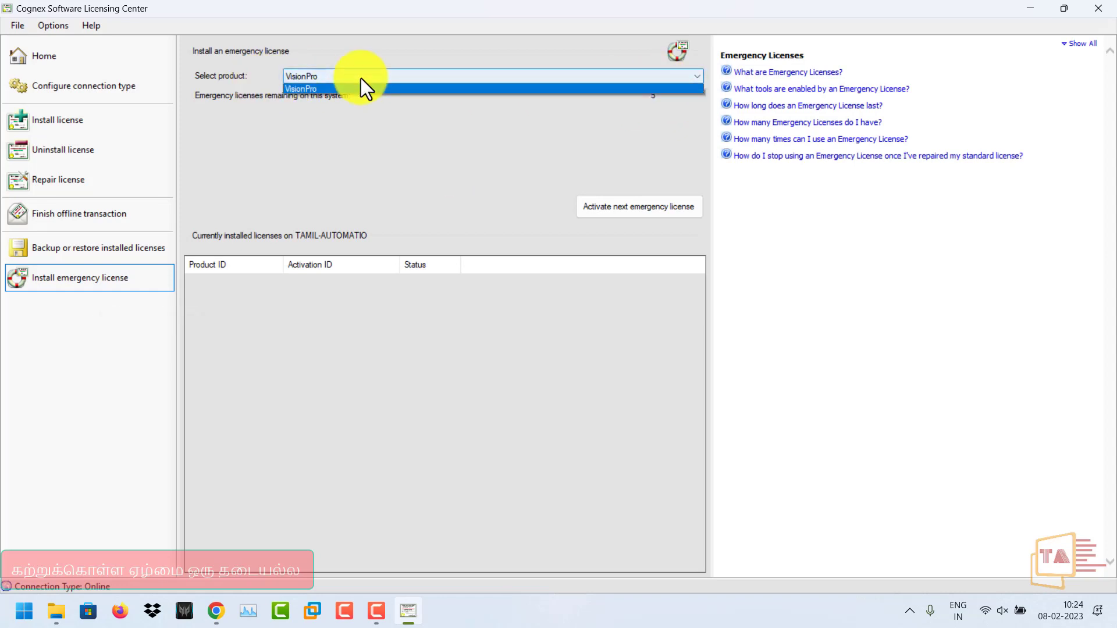
pyautogui.click(358, 126)
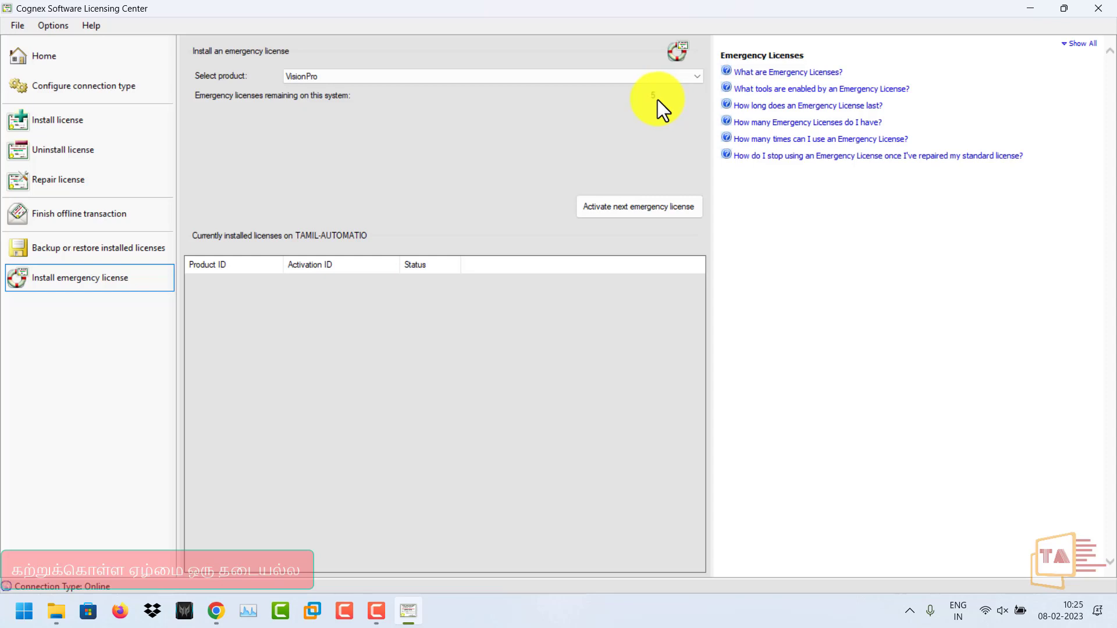
pyautogui.click(648, 210)
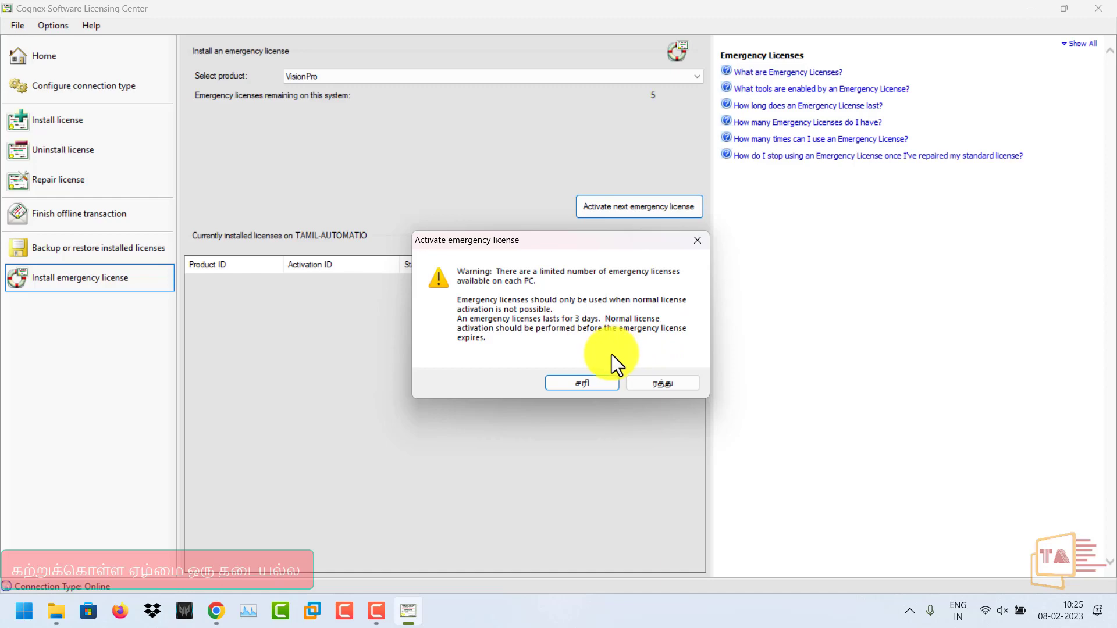
pyautogui.click(578, 382)
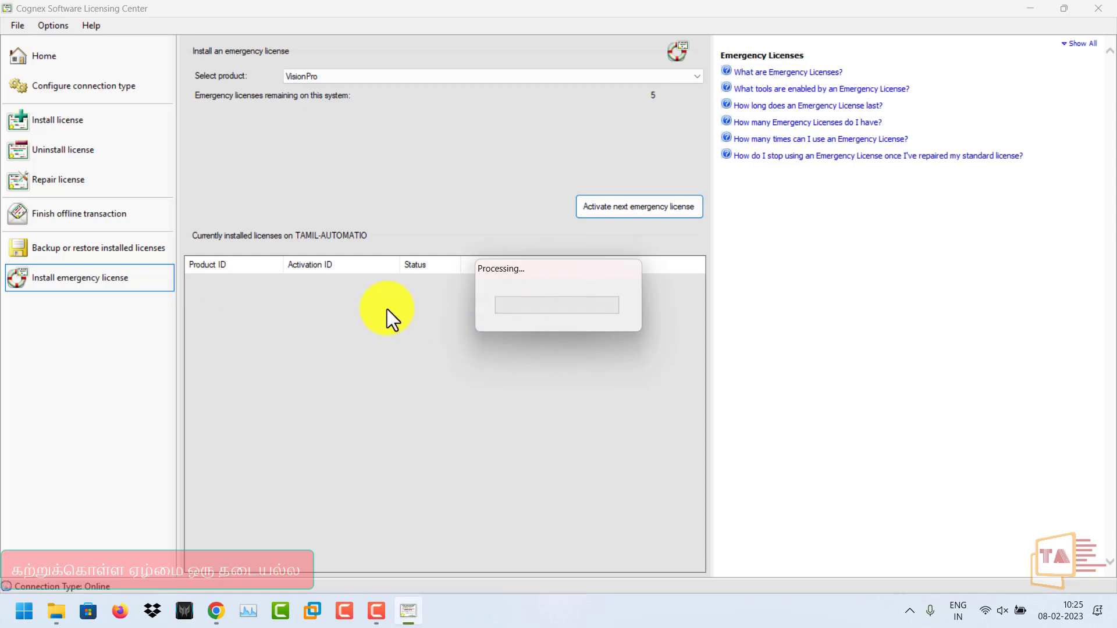
pyautogui.click(335, 282)
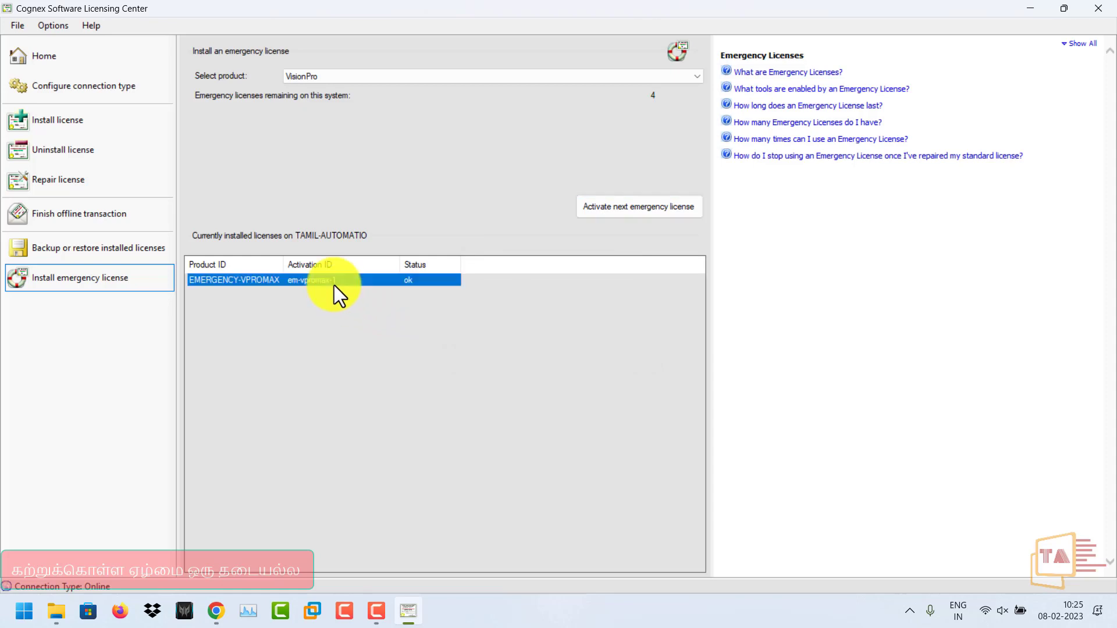
# - Activate the four remaining VisionPro emergency licenses one after another, accepting each warning, and check the installed license entries
pyautogui.click(617, 208)
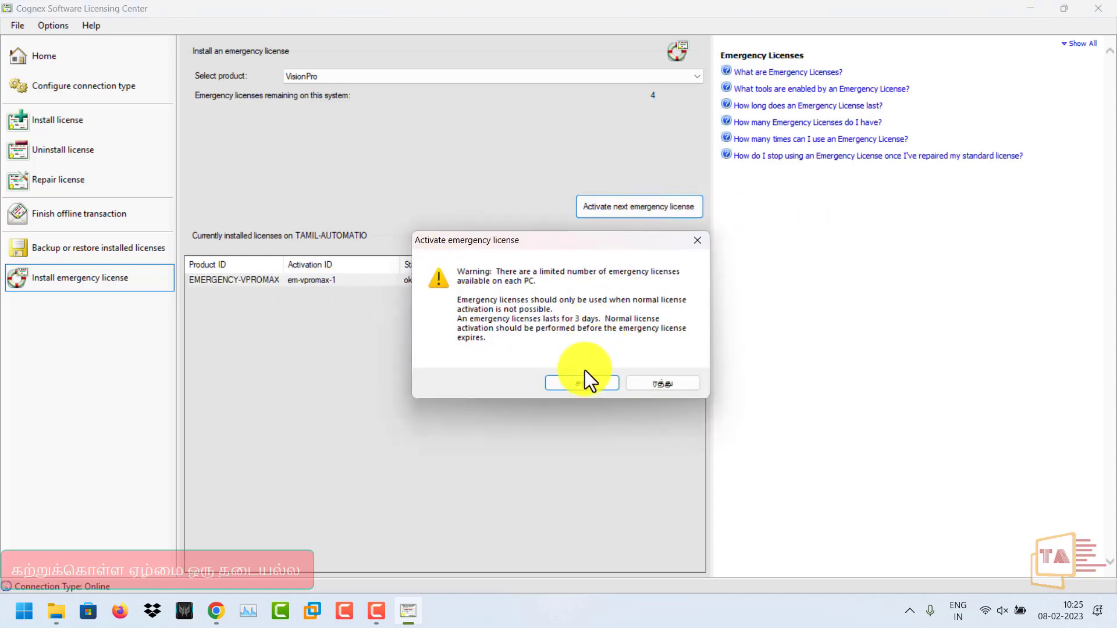
pyautogui.click(583, 380)
pyautogui.click(394, 292)
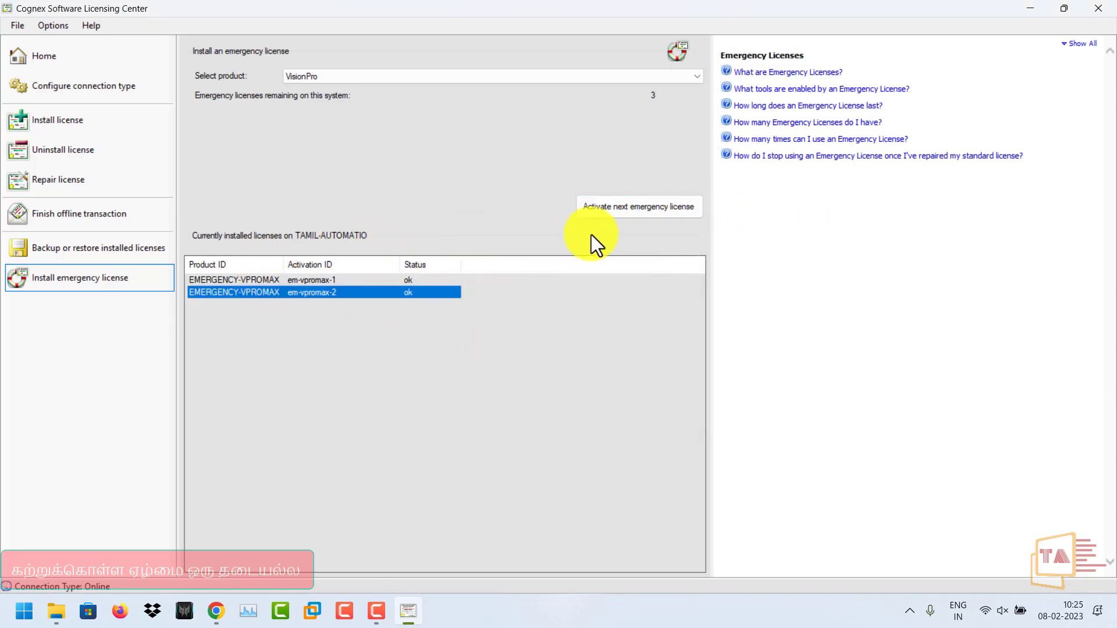
pyautogui.click(591, 208)
pyautogui.click(599, 379)
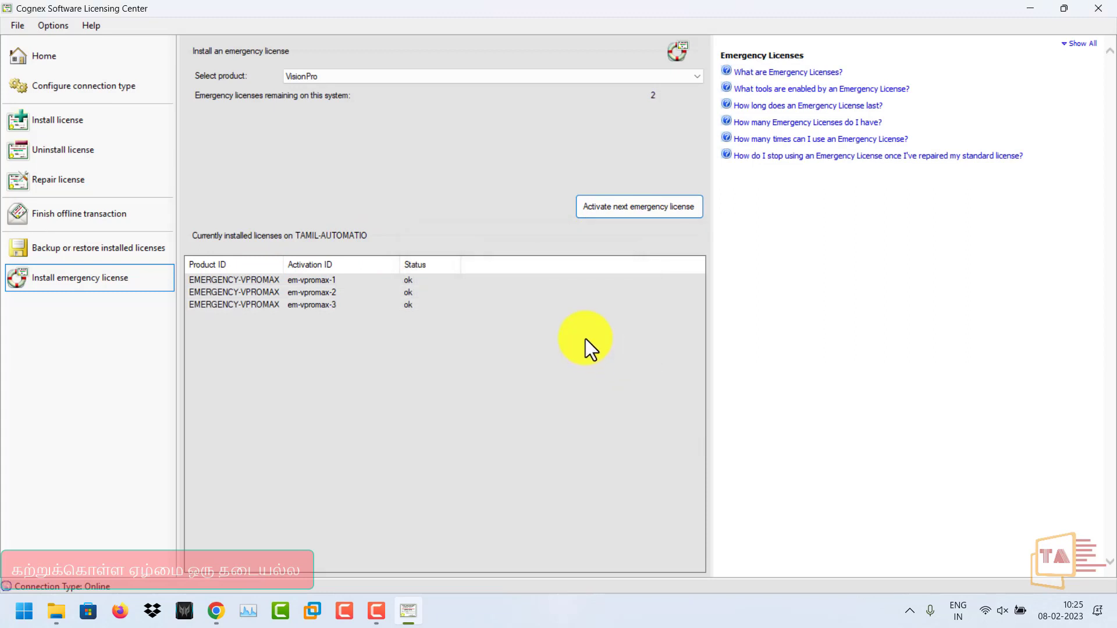
pyautogui.click(626, 210)
pyautogui.click(568, 382)
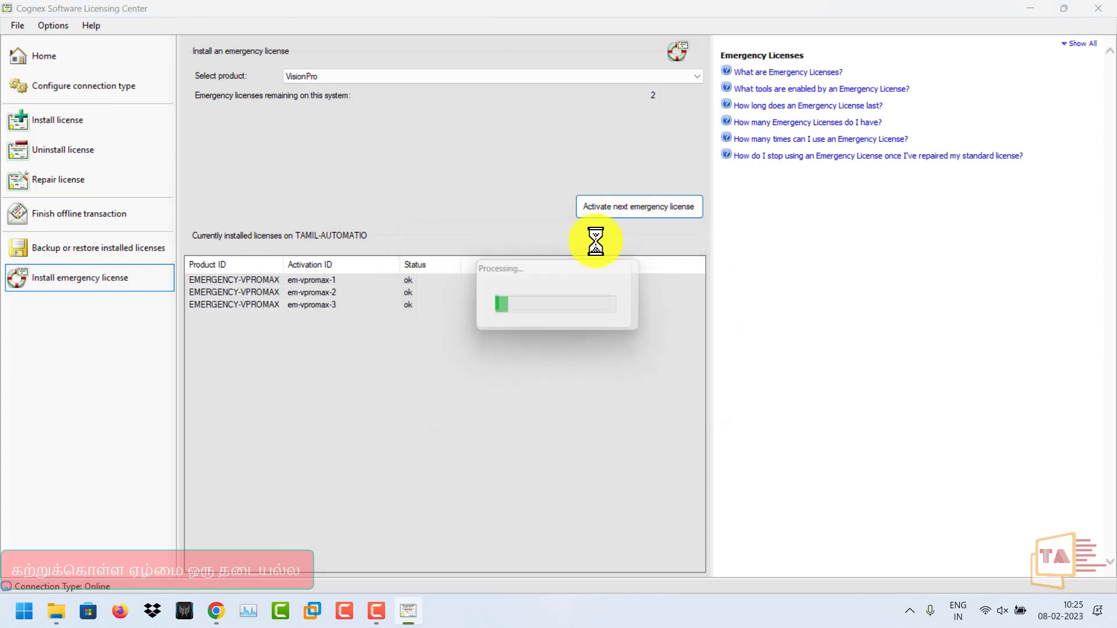
pyautogui.click(619, 213)
pyautogui.click(574, 382)
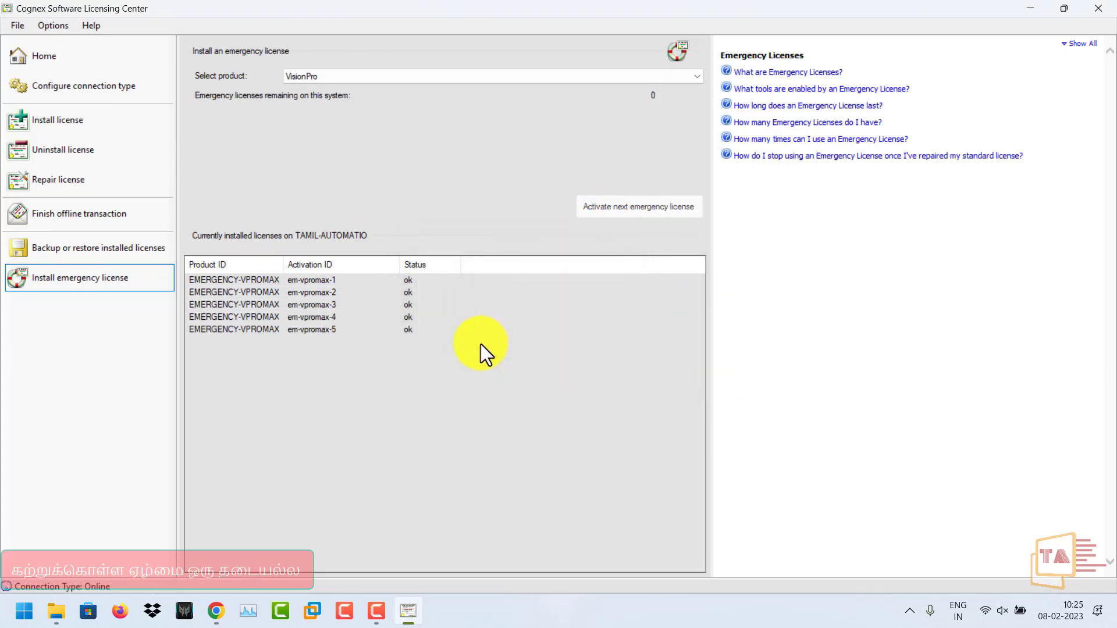
pyautogui.click(312, 330)
pyautogui.click(326, 283)
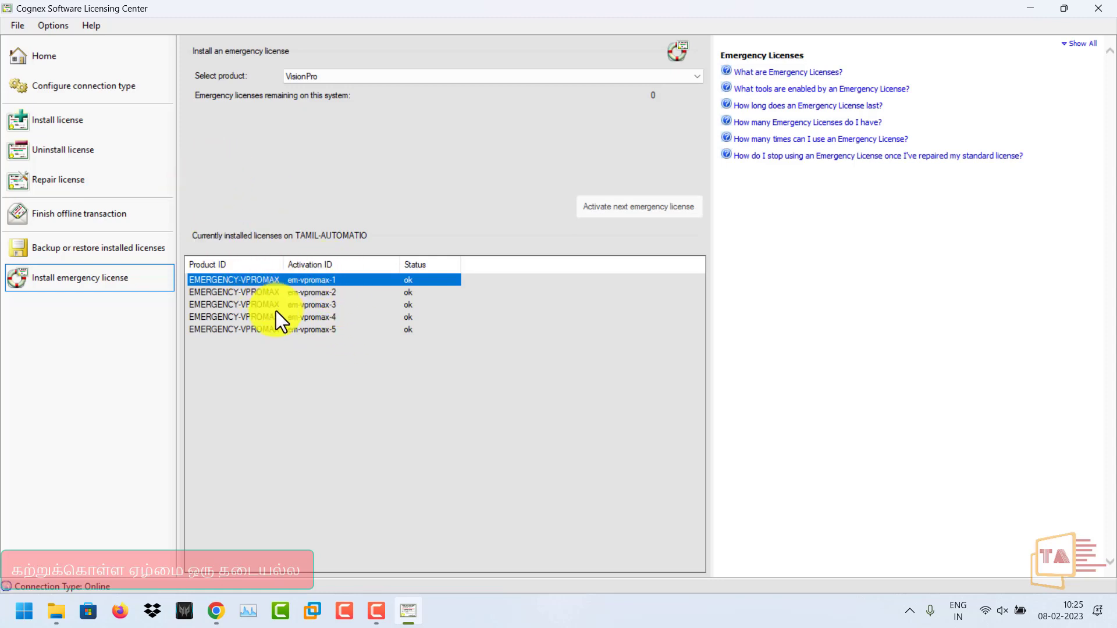
# - Back up the installed licenses to a zip archive named 11123 in the Documents folder
pyautogui.click(104, 241)
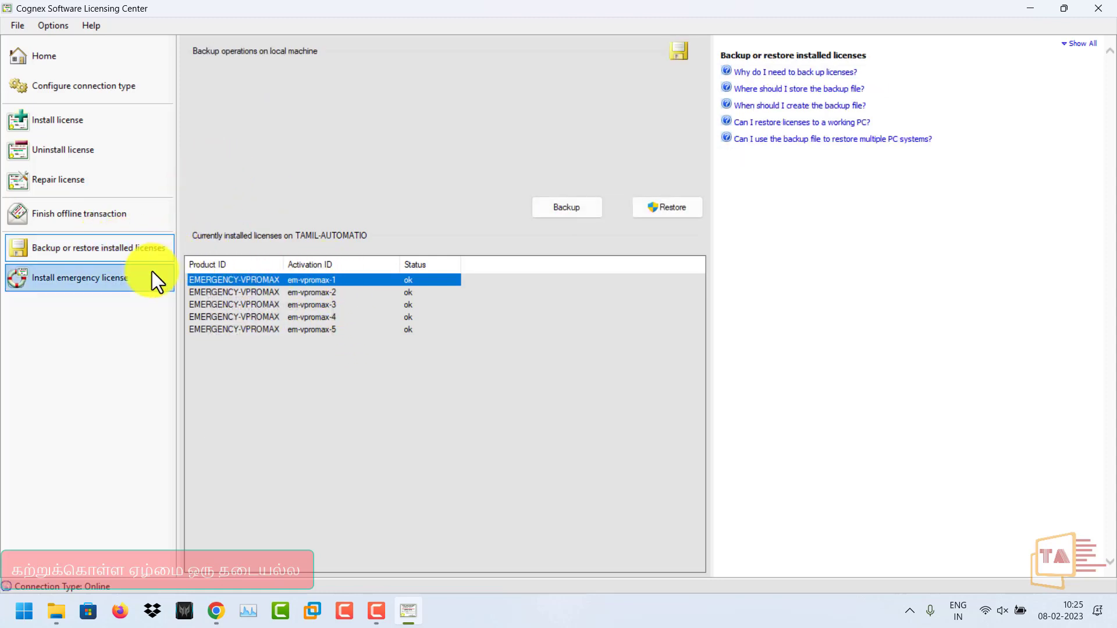
pyautogui.click(573, 209)
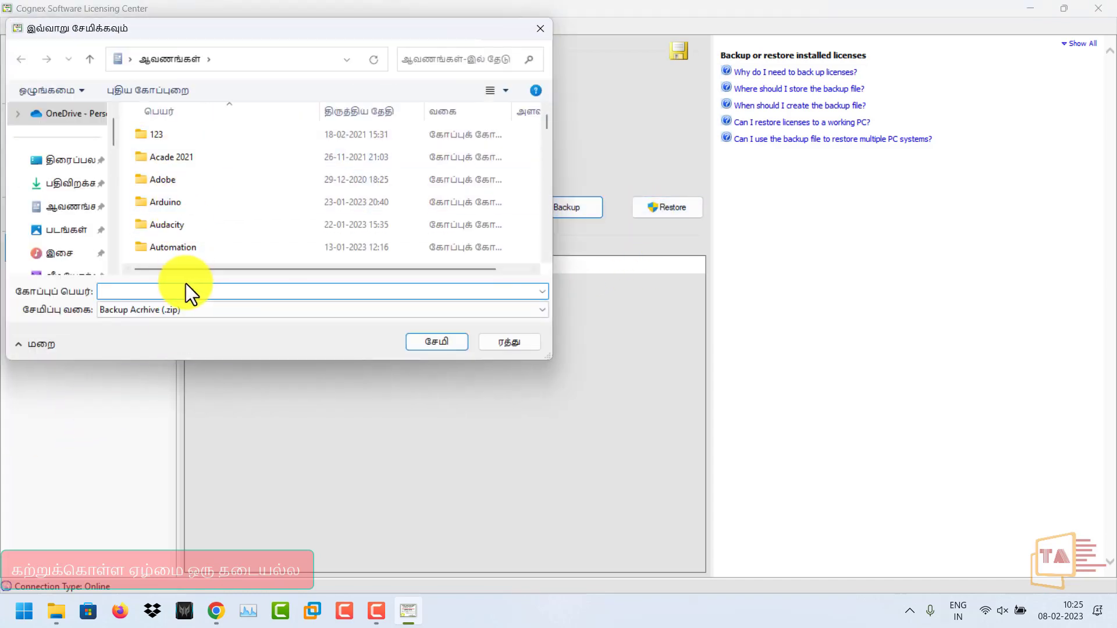
pyautogui.write('111')
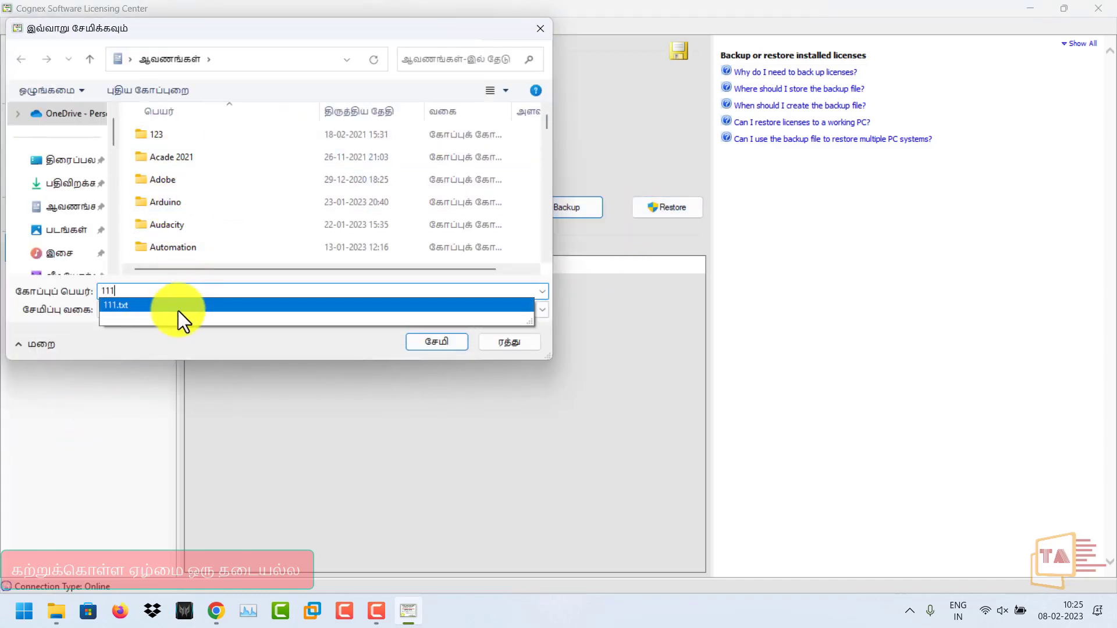
pyautogui.write('23')
pyautogui.click(422, 339)
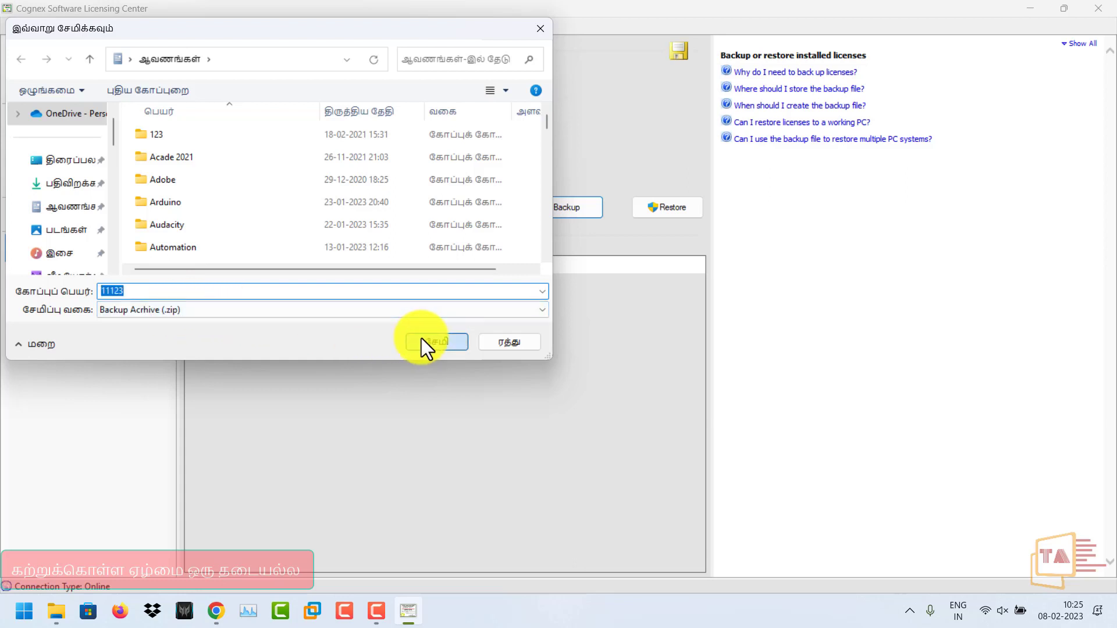
pyautogui.click(573, 342)
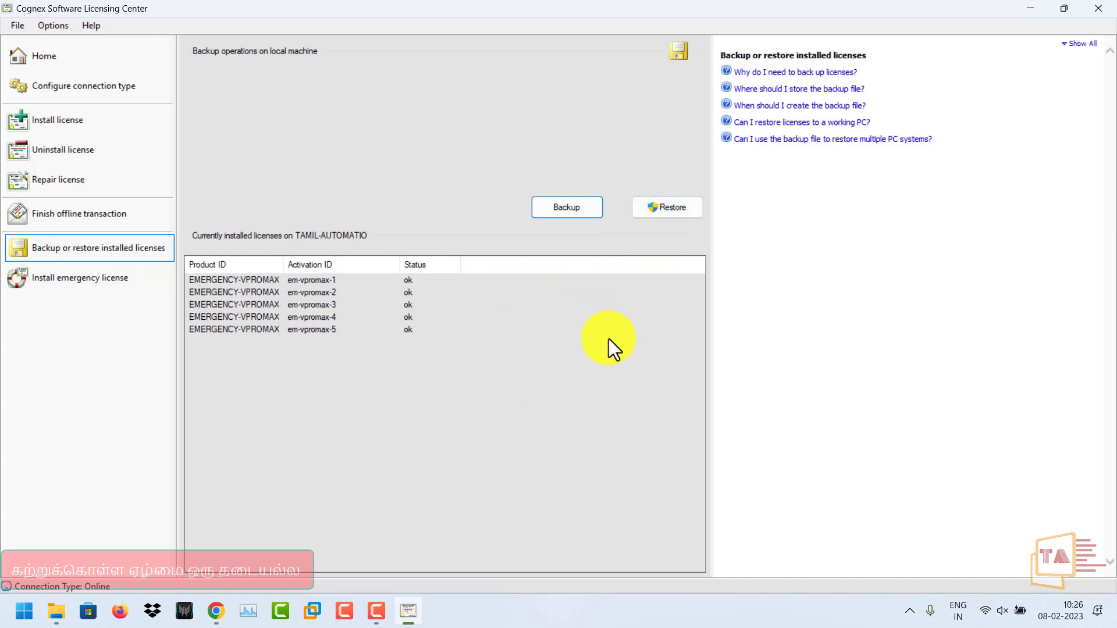
pyautogui.click(668, 208)
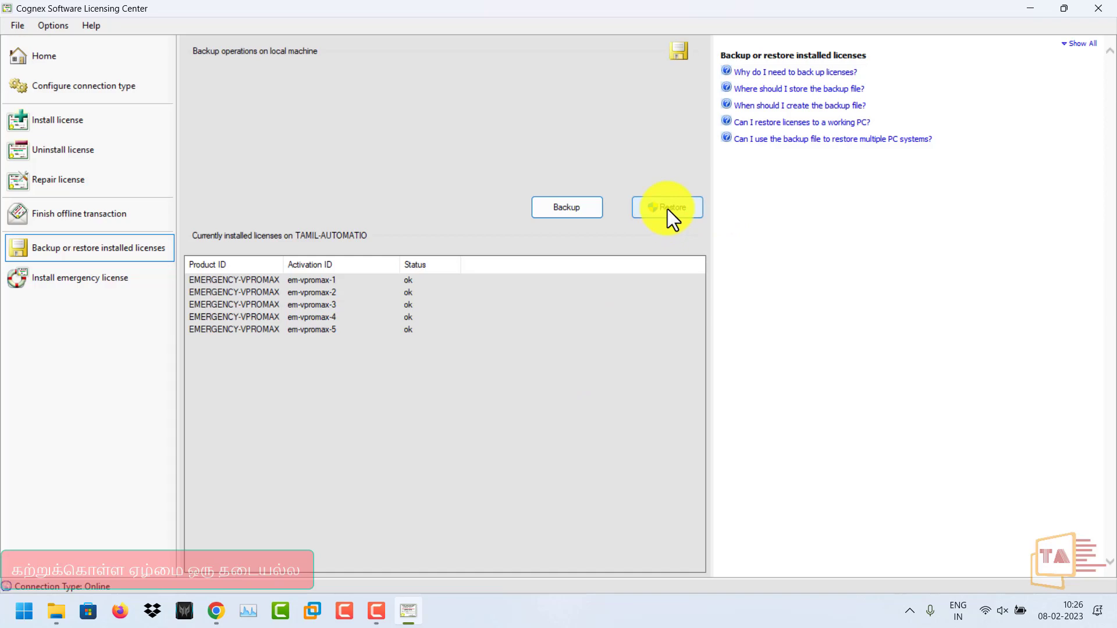
pyautogui.click(521, 340)
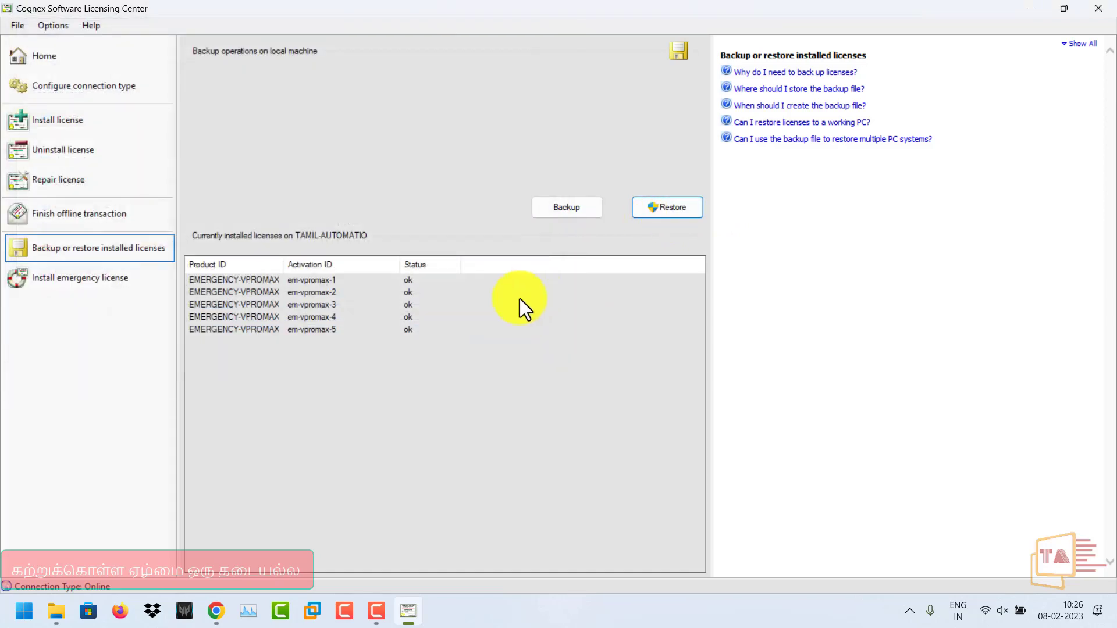
# - Minimise the Licensing Center, view CogJob1 in a maximised QuickBuild job editor, and close the editor
pyautogui.click(1017, 7)
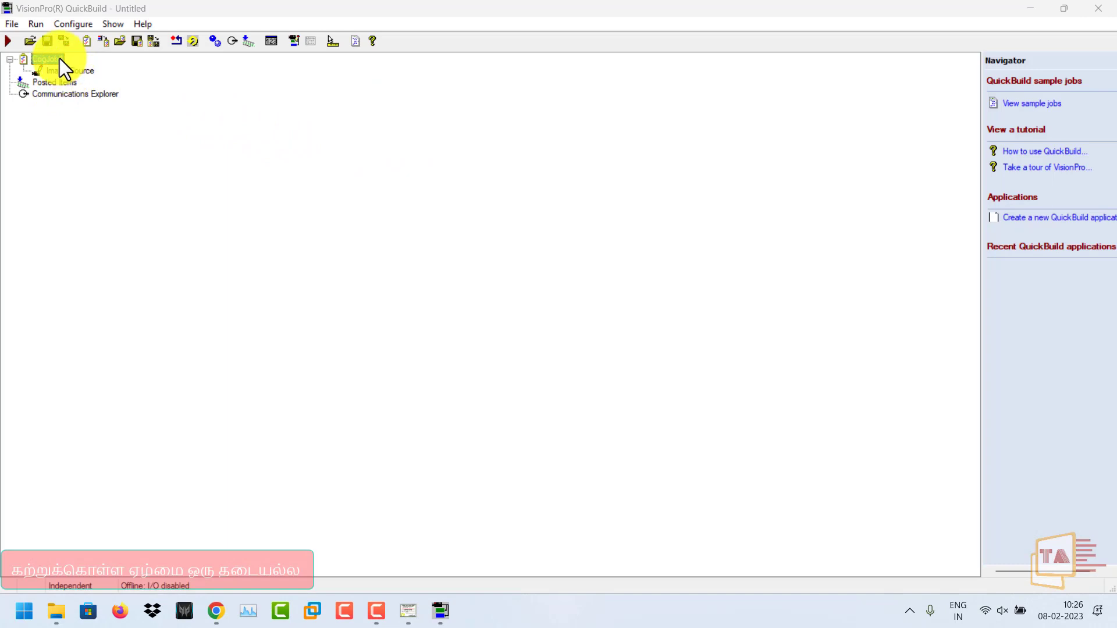
pyautogui.doubleClick(48, 59)
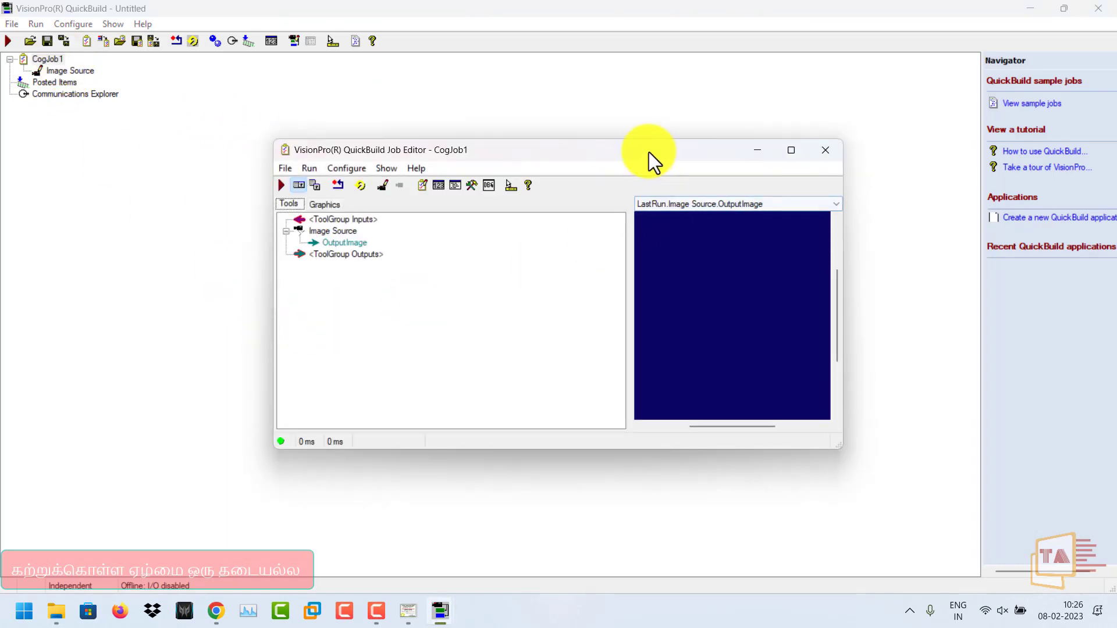
pyautogui.doubleClick(648, 152)
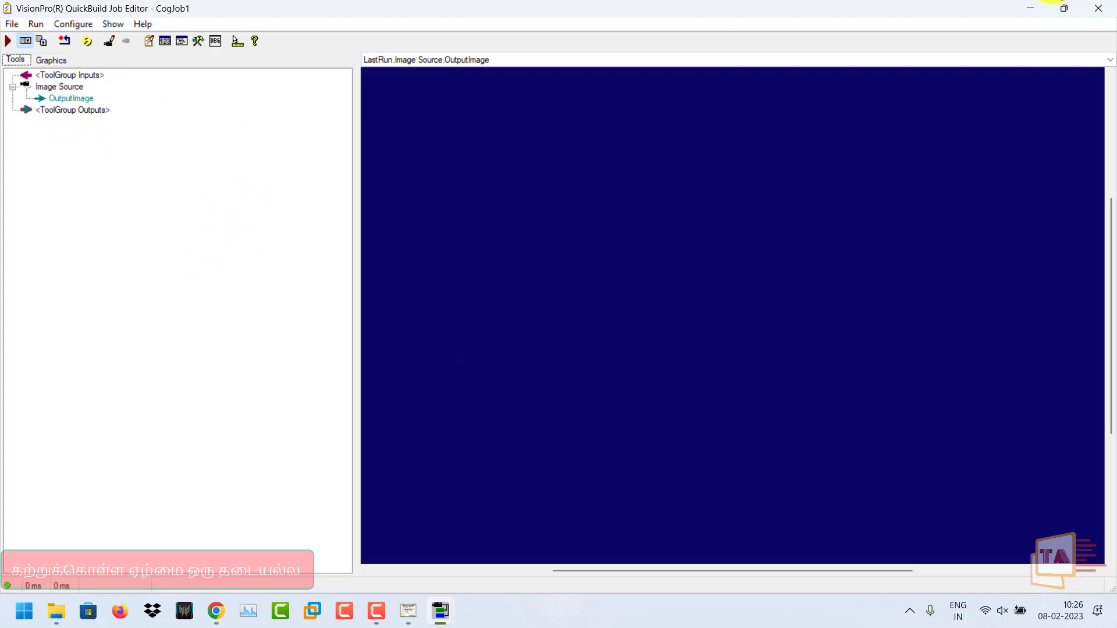
pyautogui.click(1098, 8)
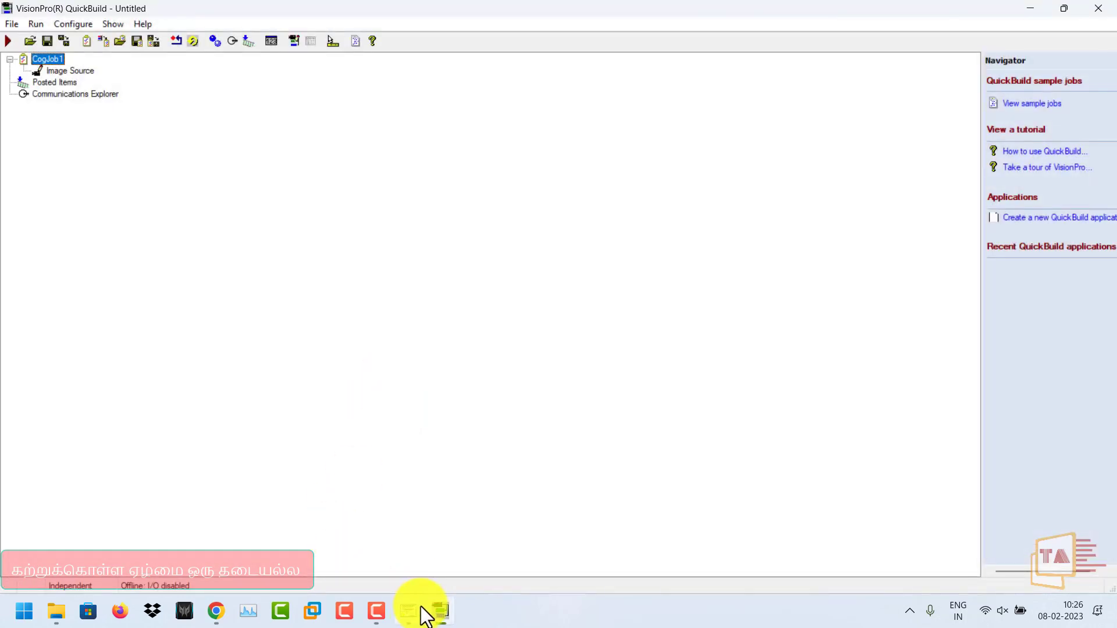
# - Switch back to Cognex Software Licensing Center and restore the licenses from the backup archive 11123.zip
pyautogui.click(414, 609)
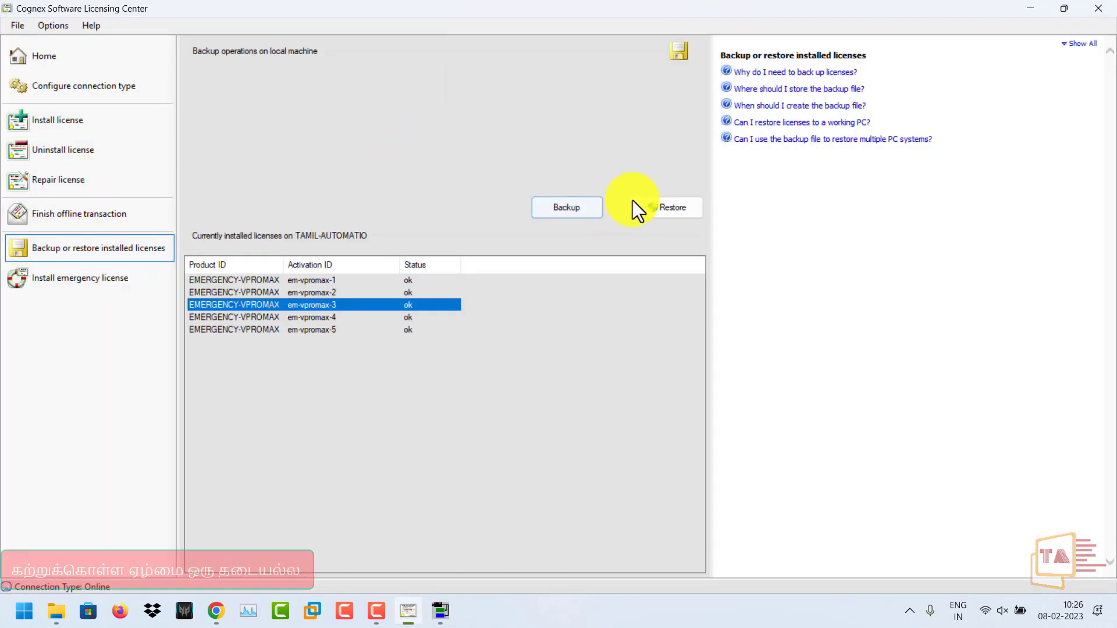
pyautogui.click(651, 208)
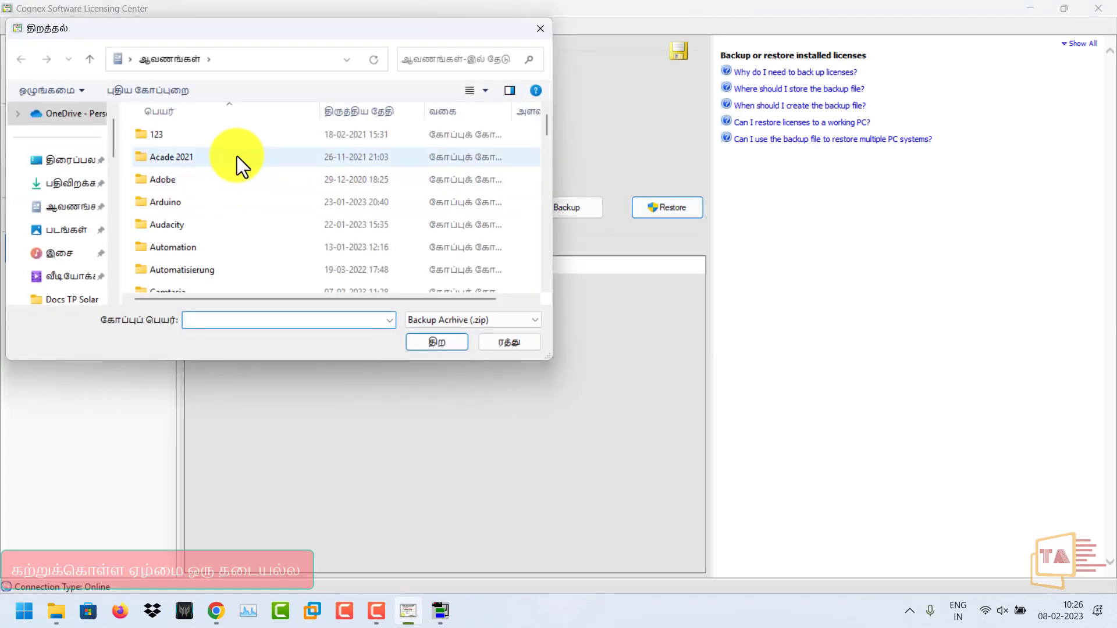
pyautogui.write('11')
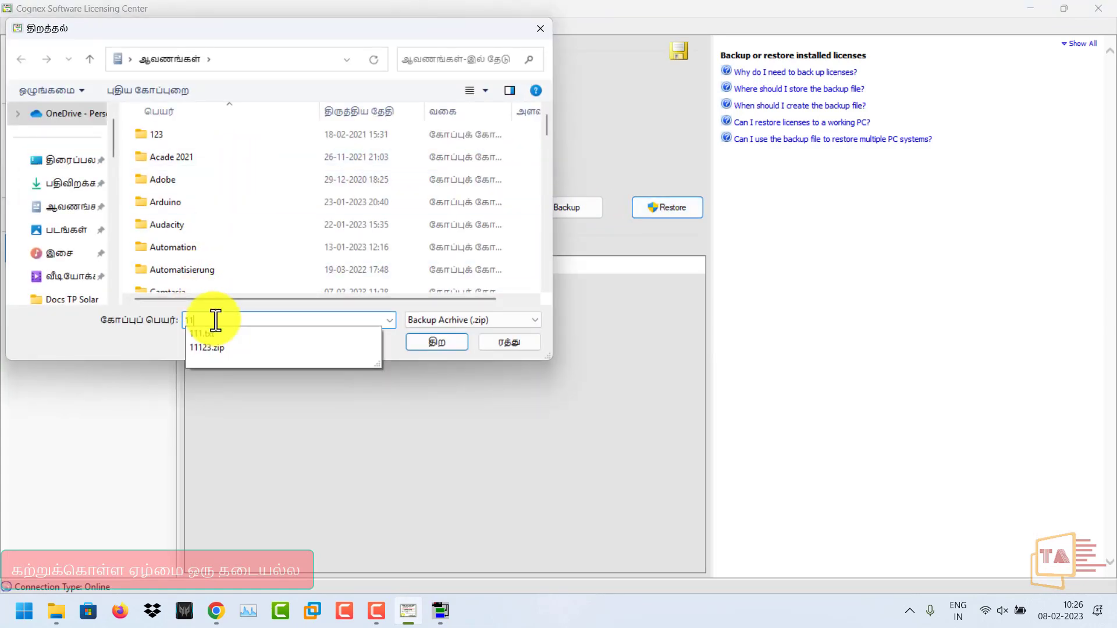
pyautogui.click(220, 344)
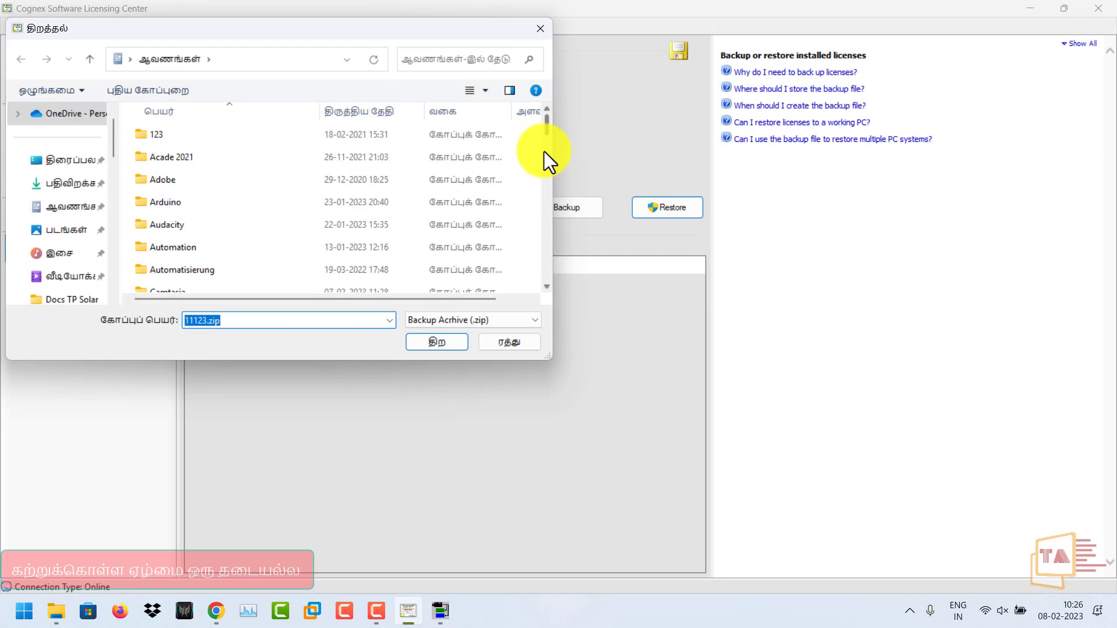
pyautogui.click(463, 344)
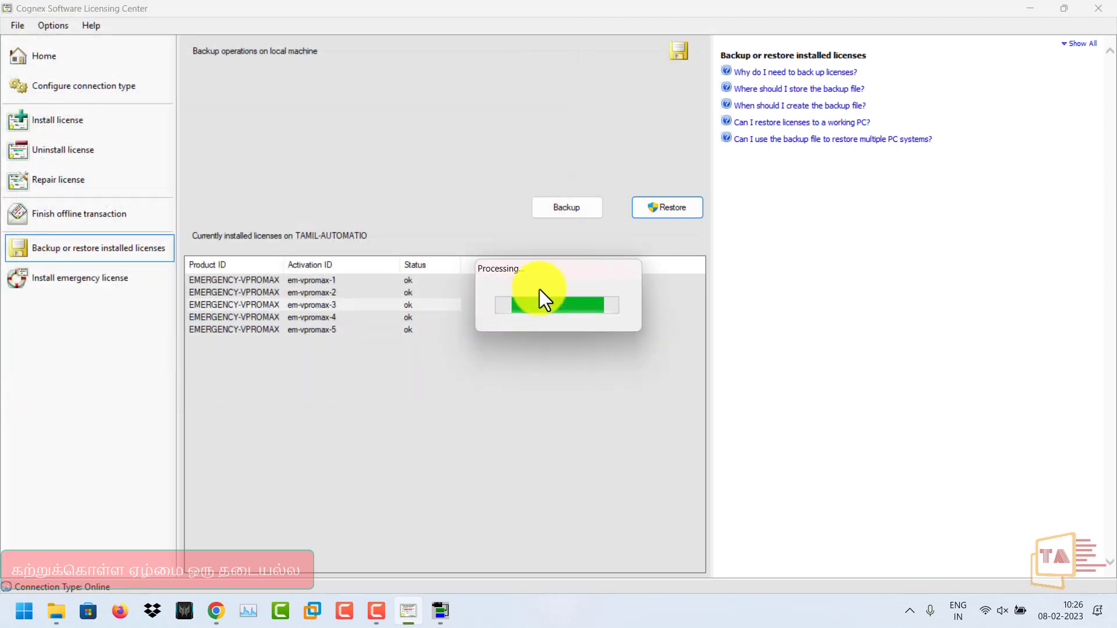
pyautogui.click(582, 345)
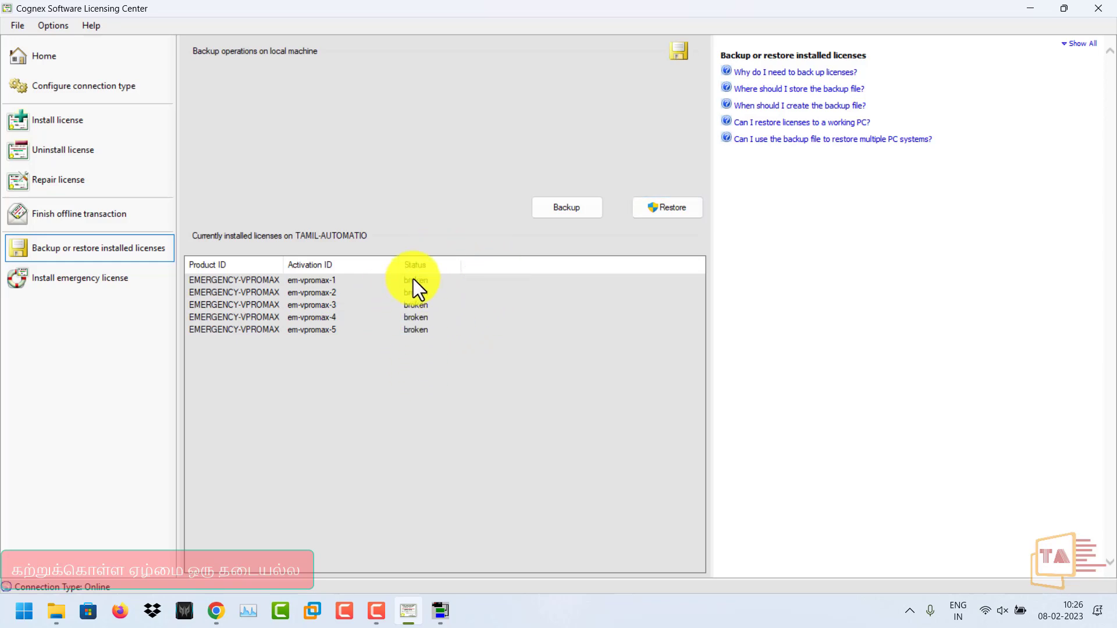
# - Examine the status of the fifth emergency license and review the emergency license installation page
pyautogui.click(423, 334)
pyautogui.rightClick(423, 331)
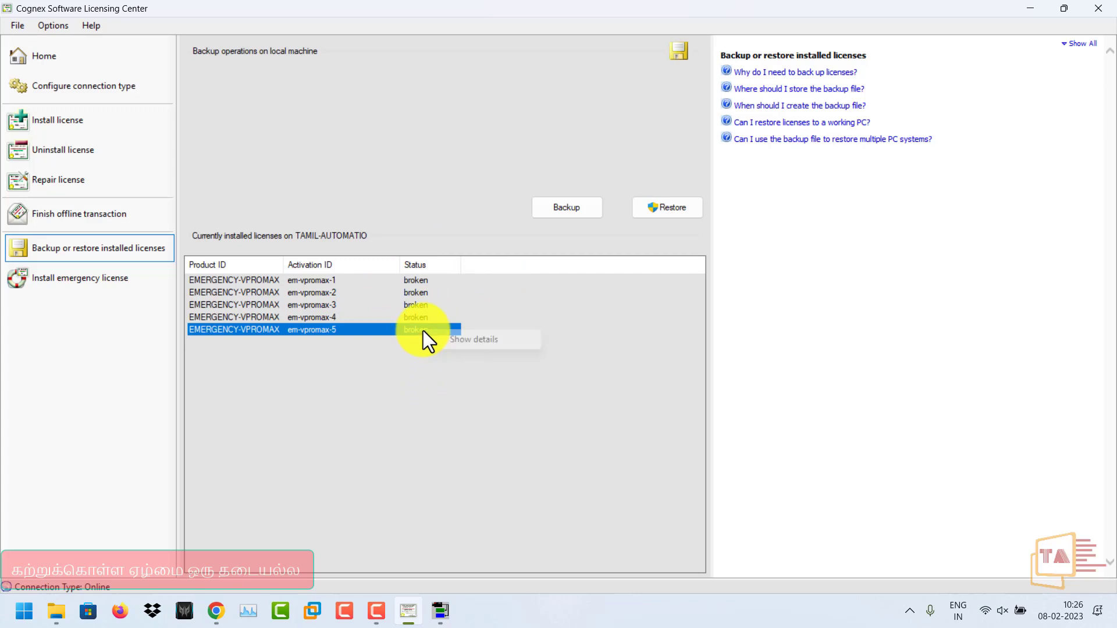
pyautogui.click(403, 331)
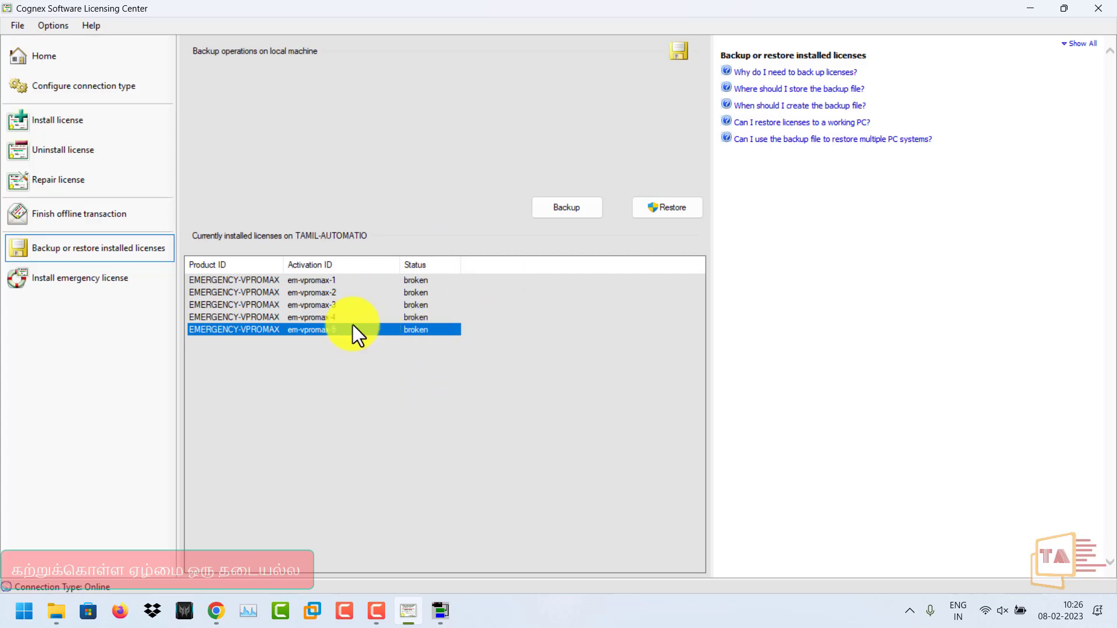
pyautogui.click(112, 283)
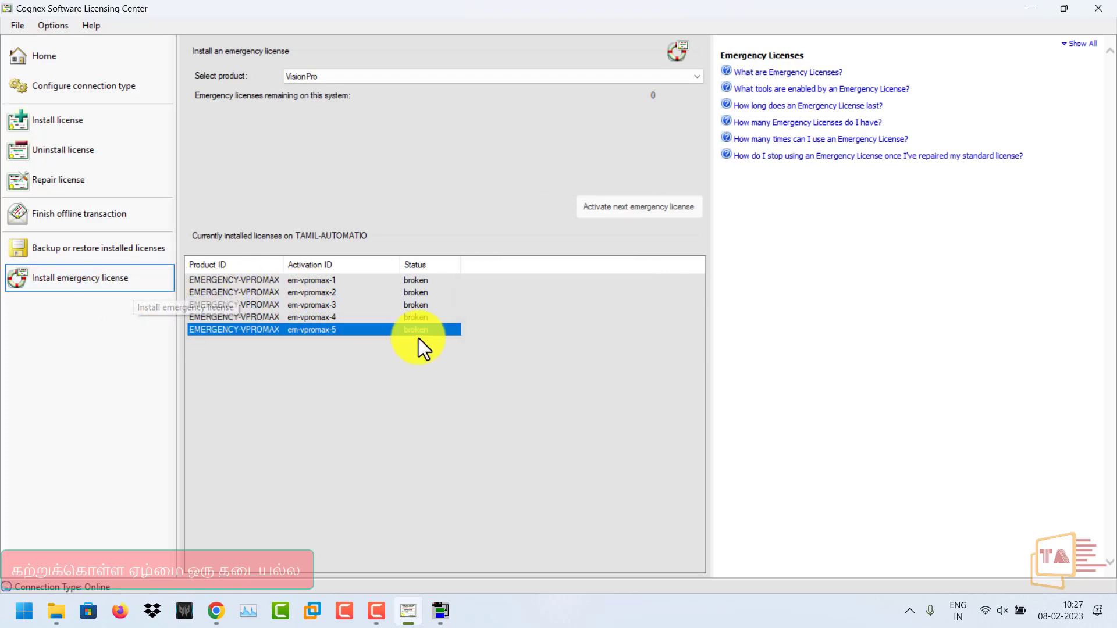
# - Examine the details of the installed EMERGENCY-VPROMAX licenses, including the fifth and the first one
pyautogui.click(406, 320)
pyautogui.click(302, 303)
pyautogui.rightClick(273, 332)
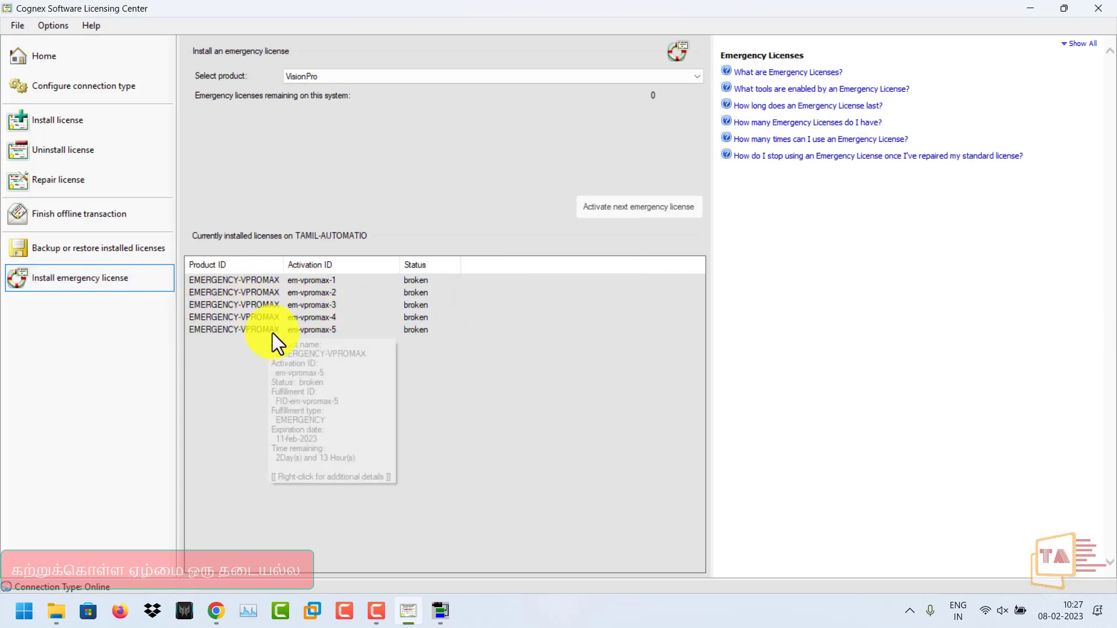
pyautogui.click(273, 331)
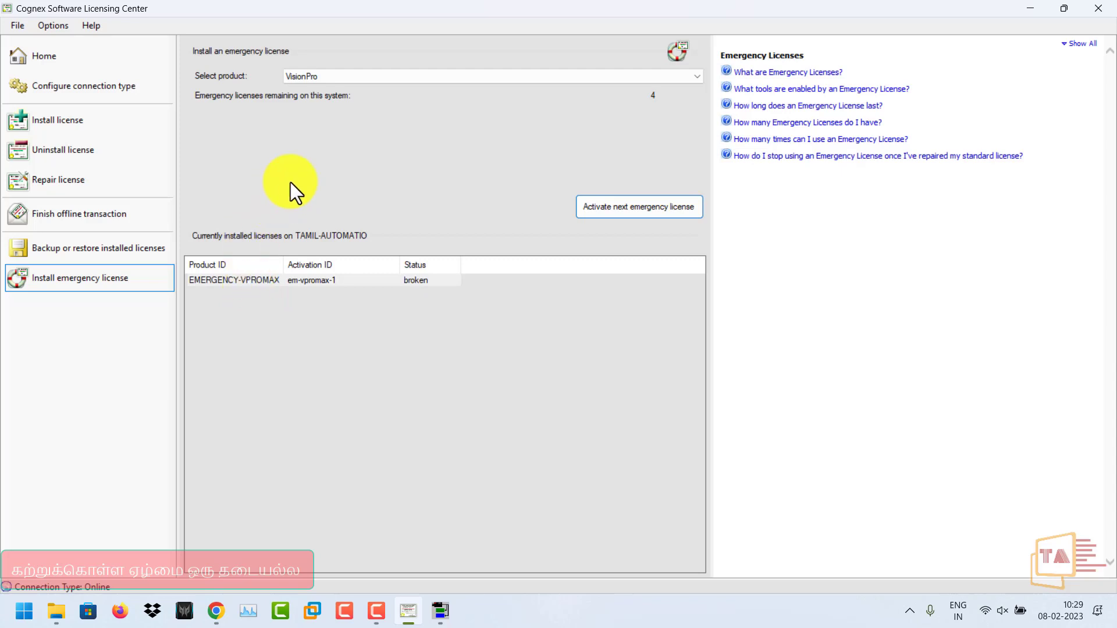
pyautogui.click(292, 281)
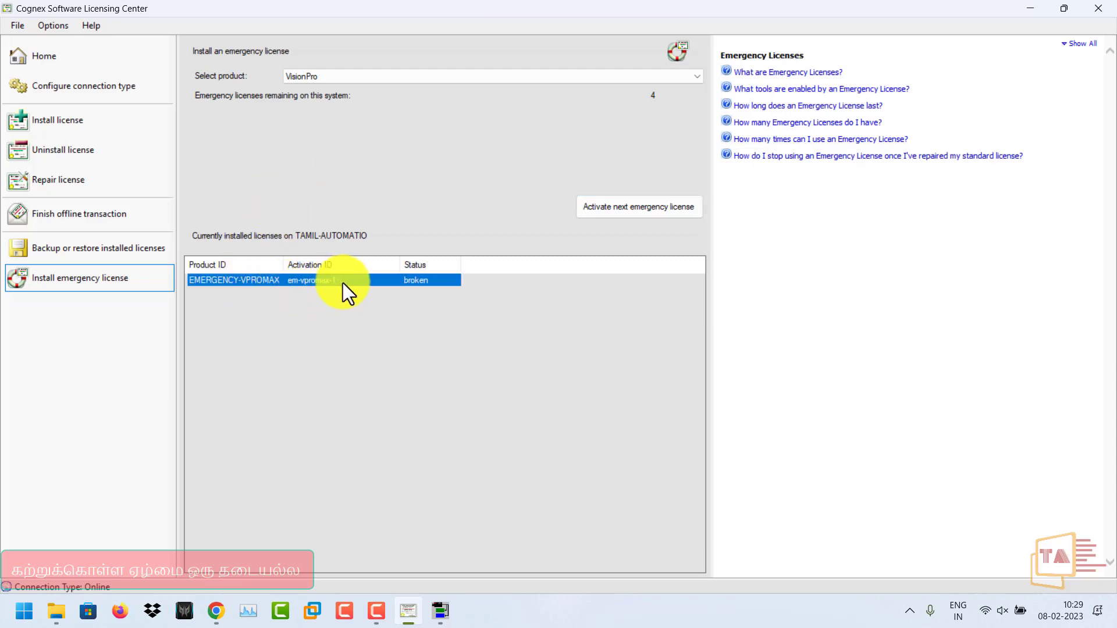
# - Back up the installed licenses to a zip archive named 111 in the VisionPro_8_2_SR1_CR1_64-bit folder
pyautogui.click(110, 249)
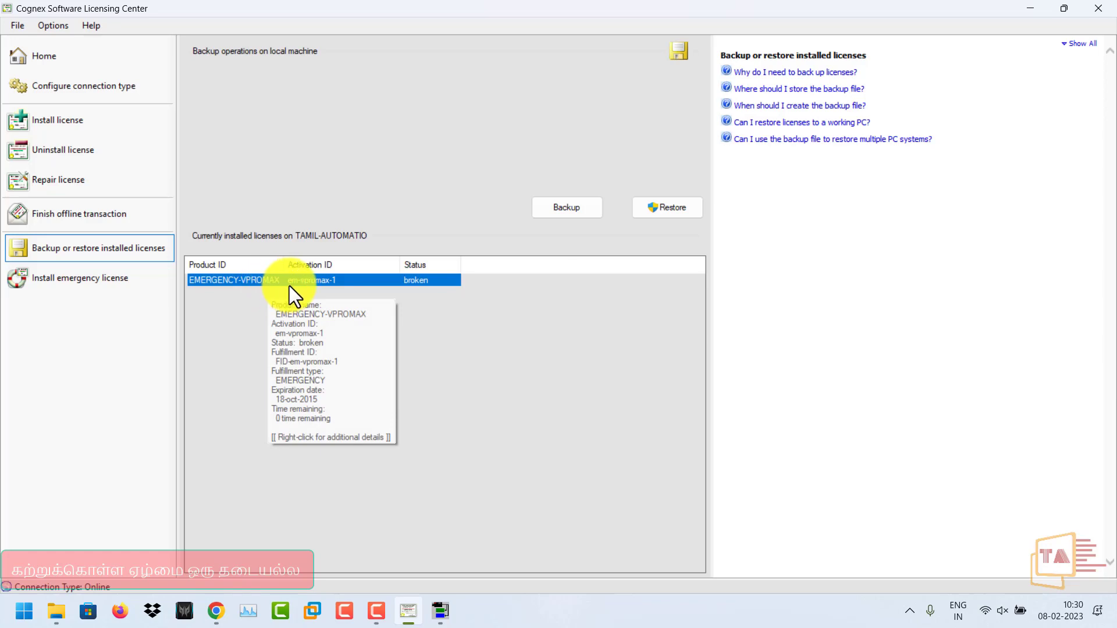
pyautogui.click(585, 212)
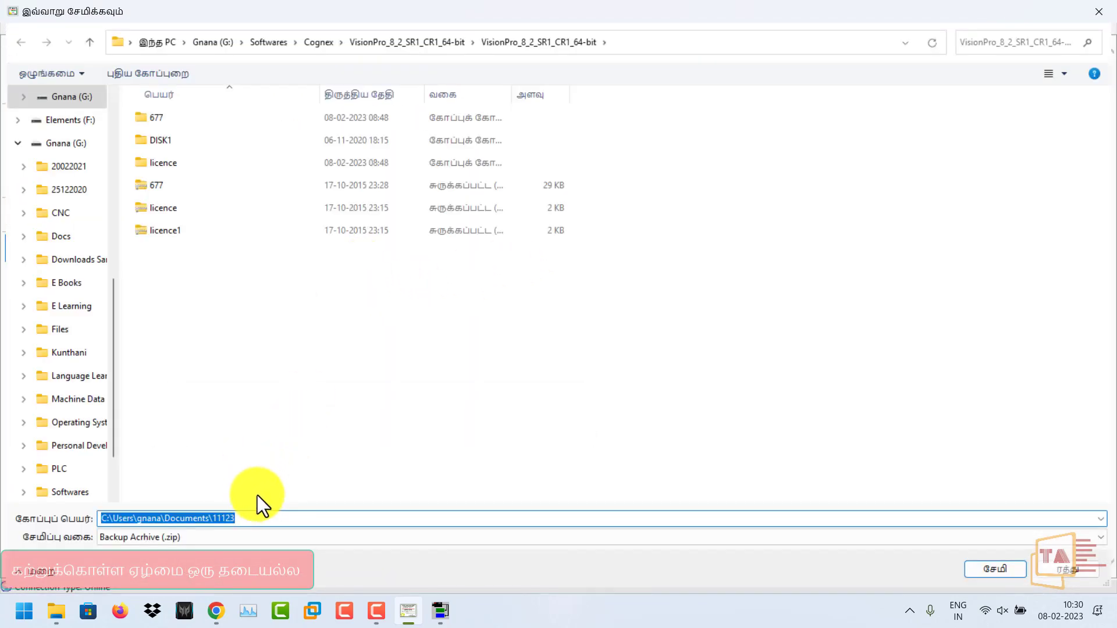
pyautogui.click(190, 180)
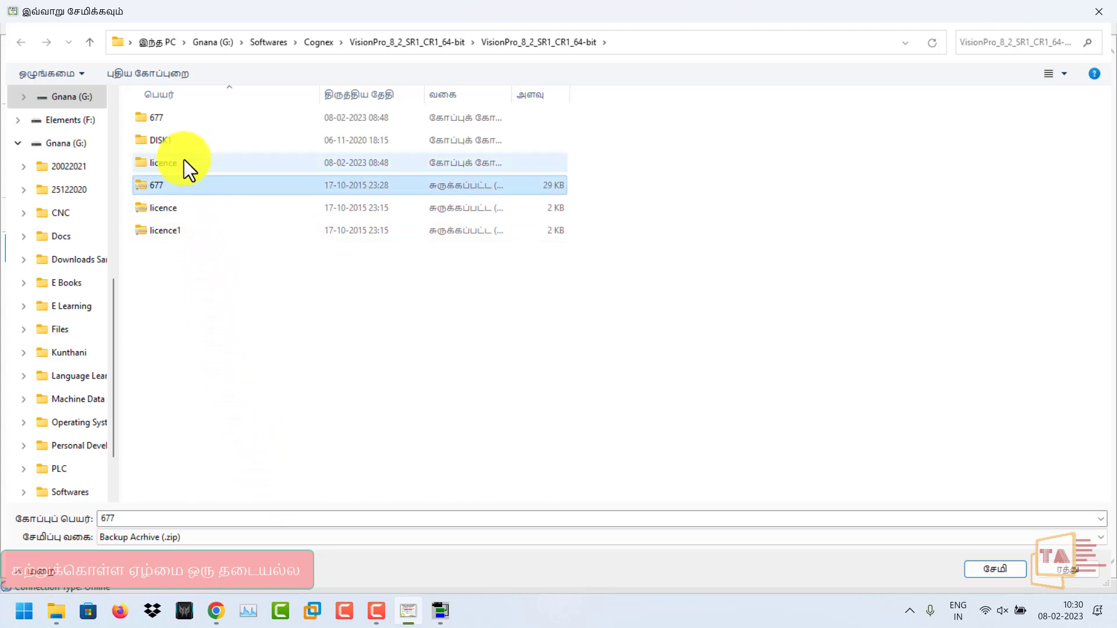
pyautogui.click(157, 516)
pyautogui.write('111')
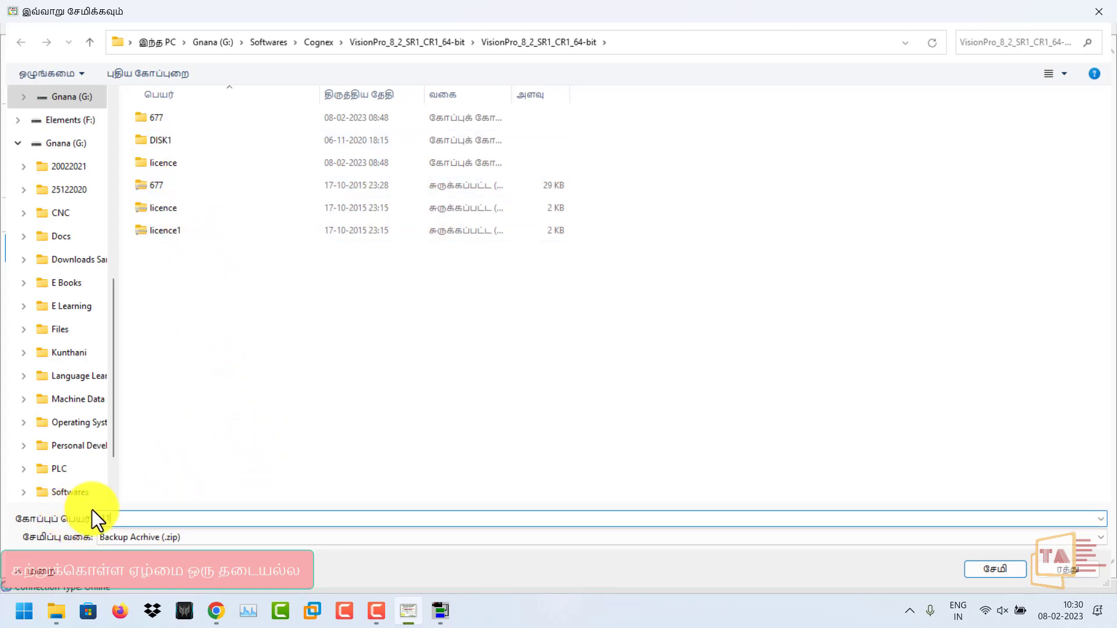
pyautogui.click(989, 573)
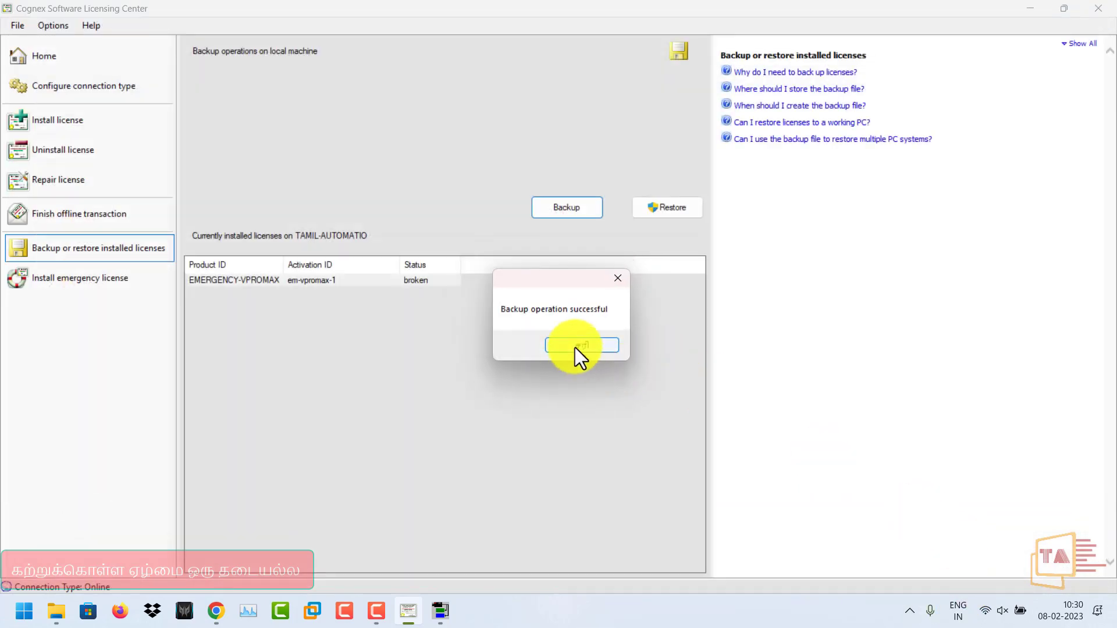
pyautogui.click(578, 345)
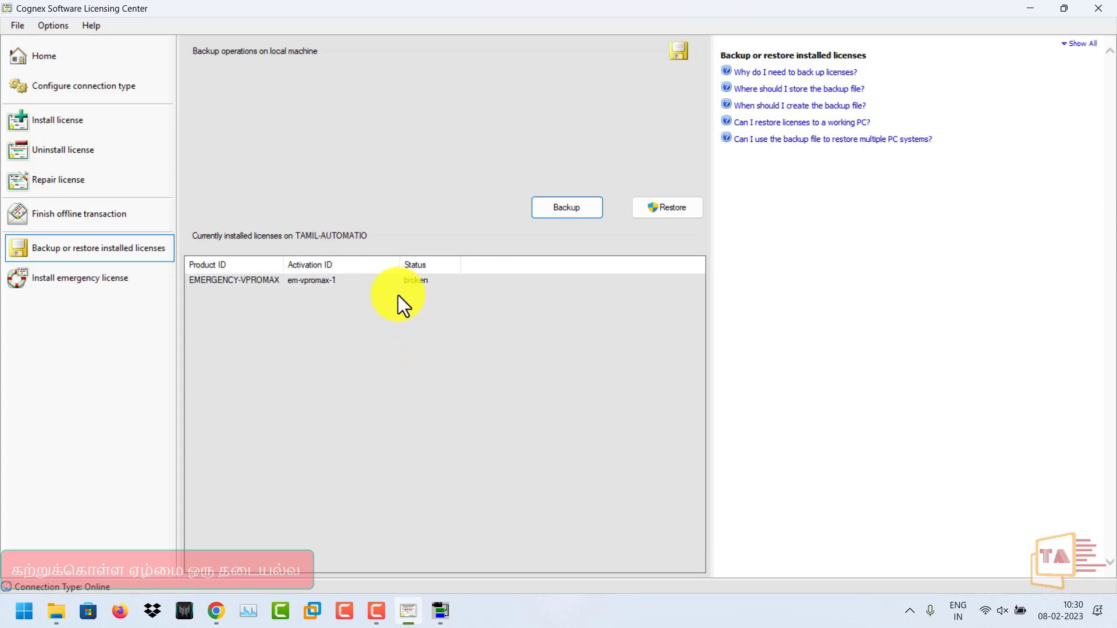
# - Activate three more VisionPro emergency licenses, em-vpromax-2 to em-vpromax-4, accepting the limited-use warning each time
pyautogui.click(324, 282)
pyautogui.click(120, 271)
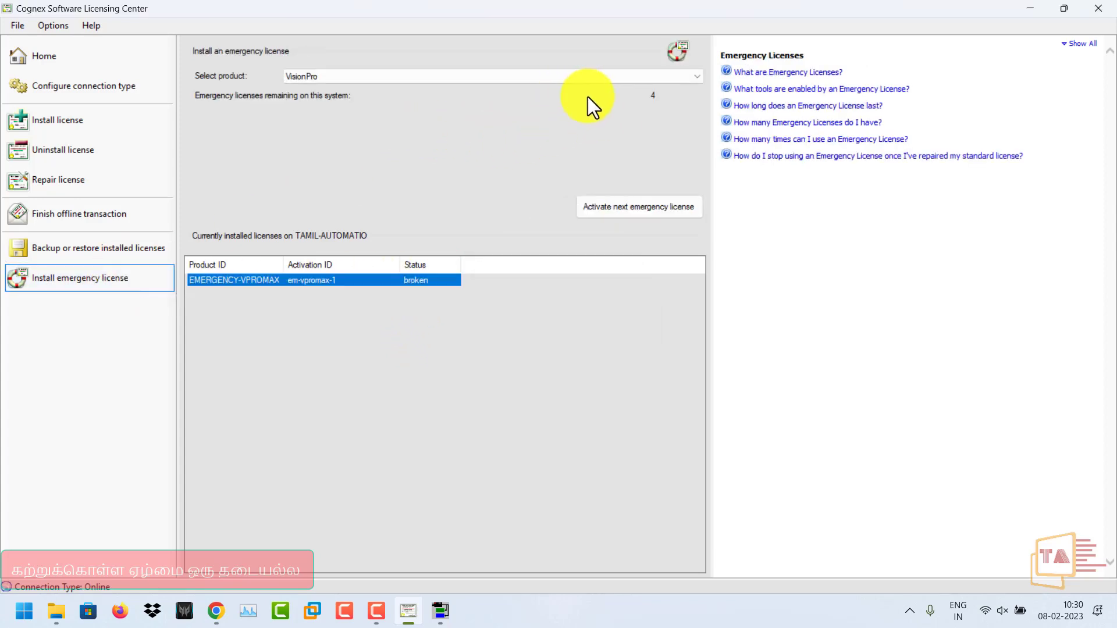
pyautogui.click(645, 207)
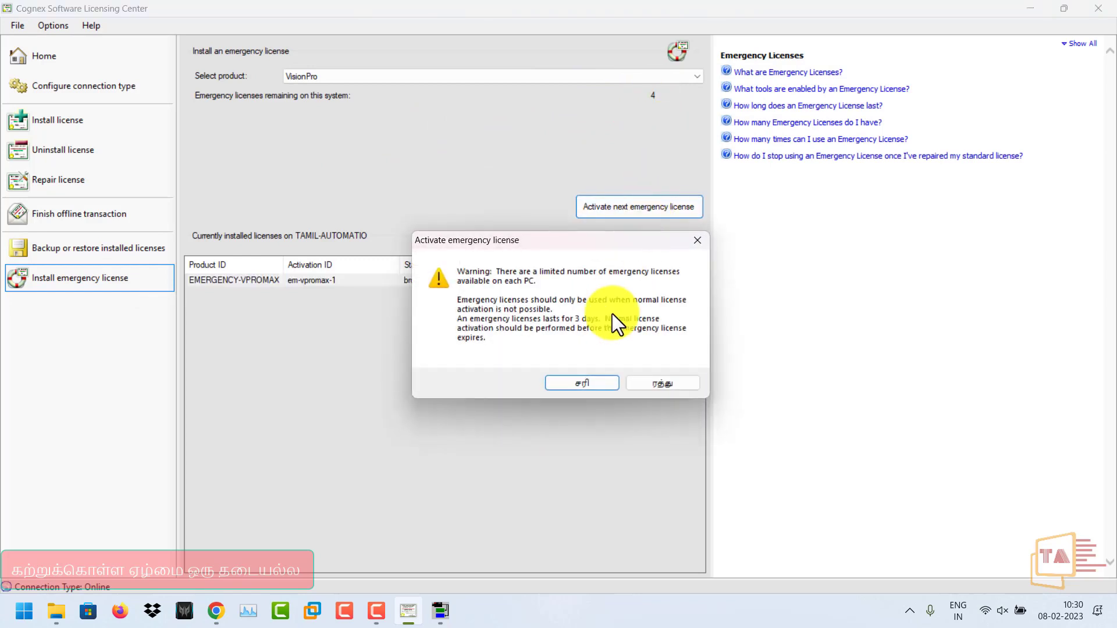
pyautogui.click(607, 386)
pyautogui.click(657, 210)
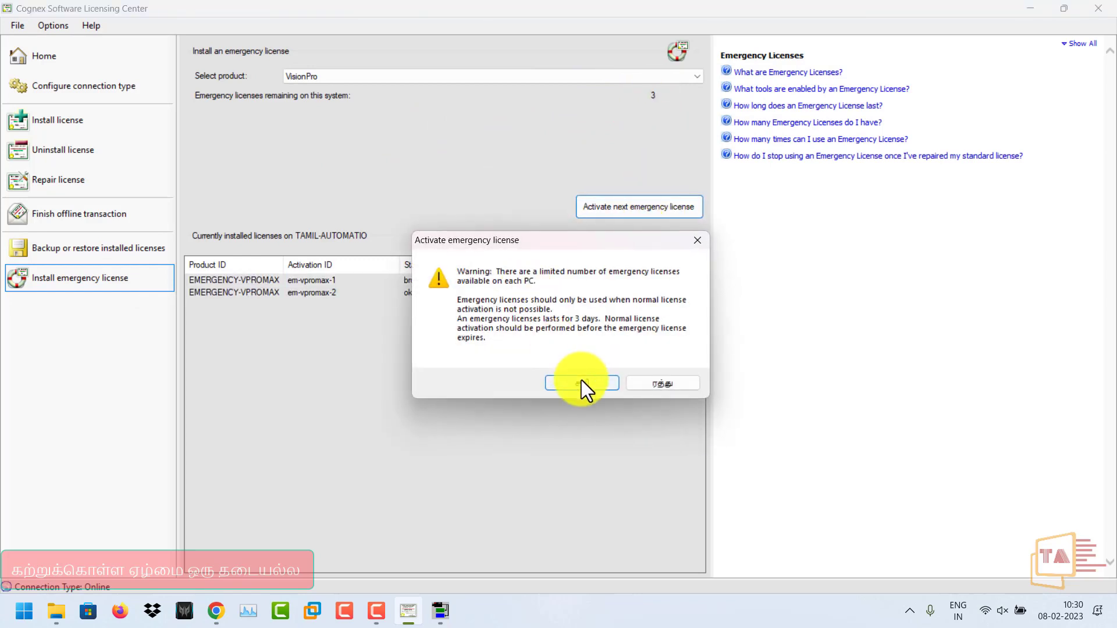
pyautogui.click(581, 383)
pyautogui.click(631, 209)
pyautogui.click(581, 382)
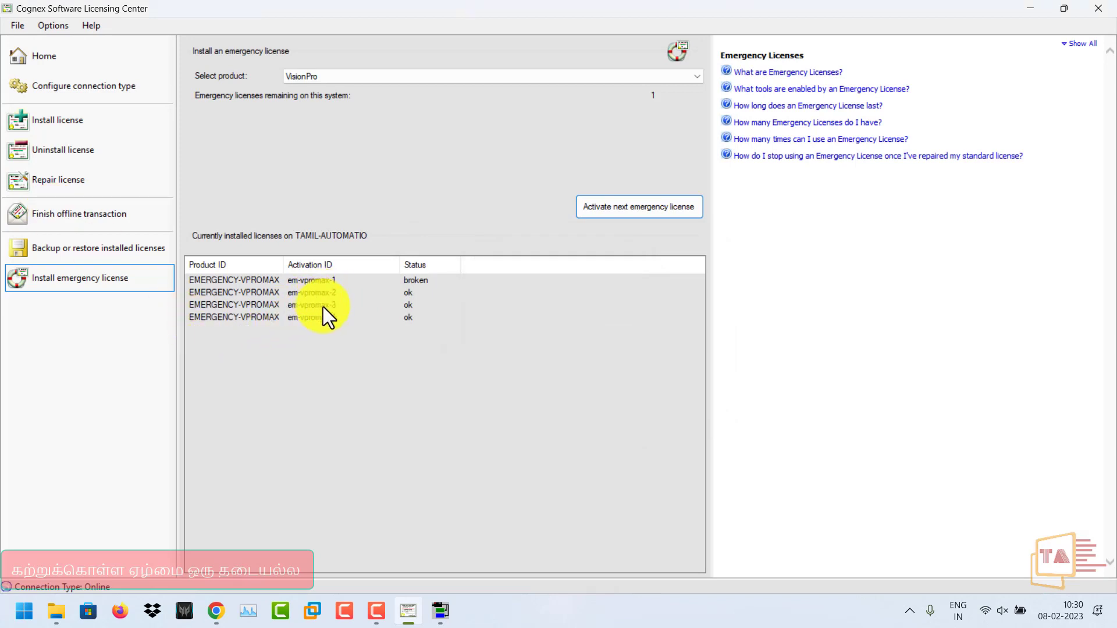
# - Restore the licenses from the backup archive 111, select the em-vpromax-1 license and go to emergency license installation
pyautogui.click(80, 250)
pyautogui.click(636, 213)
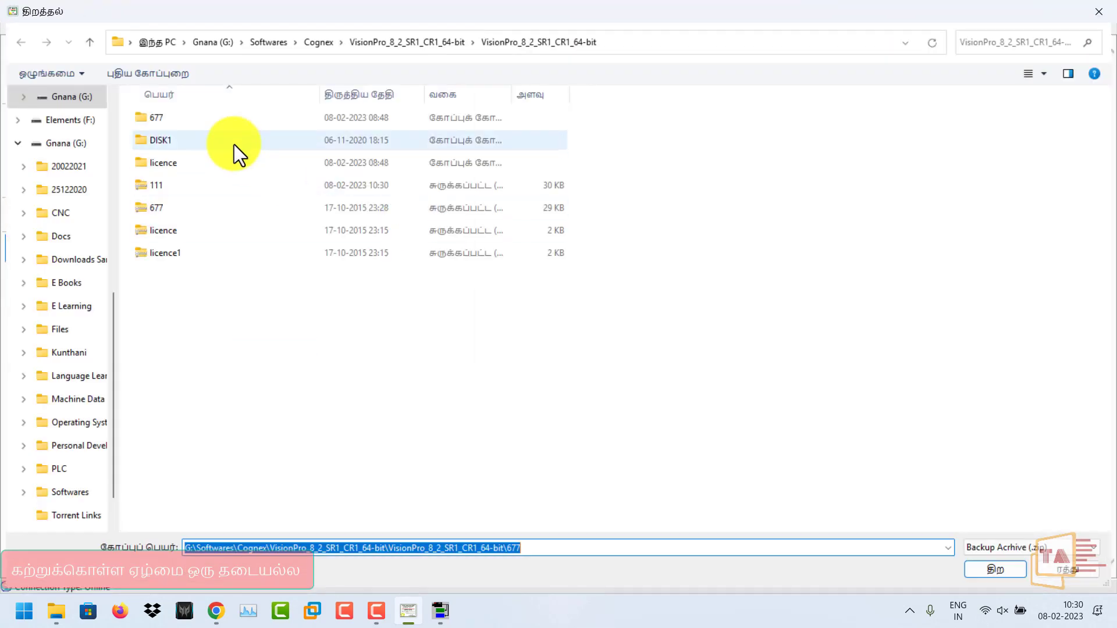
pyautogui.click(189, 184)
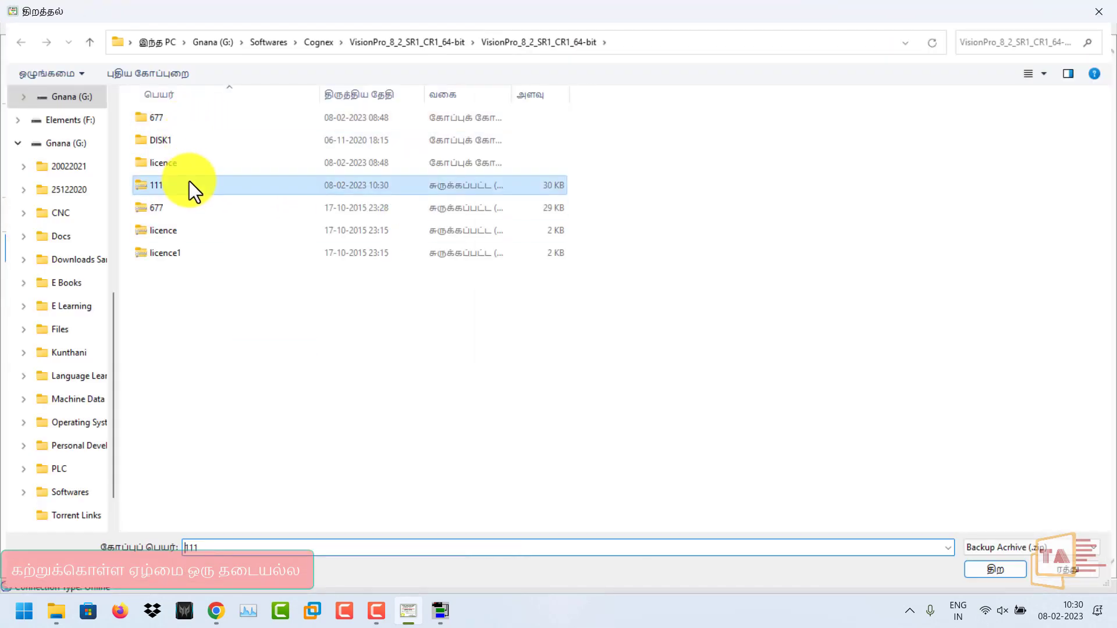
pyautogui.click(995, 570)
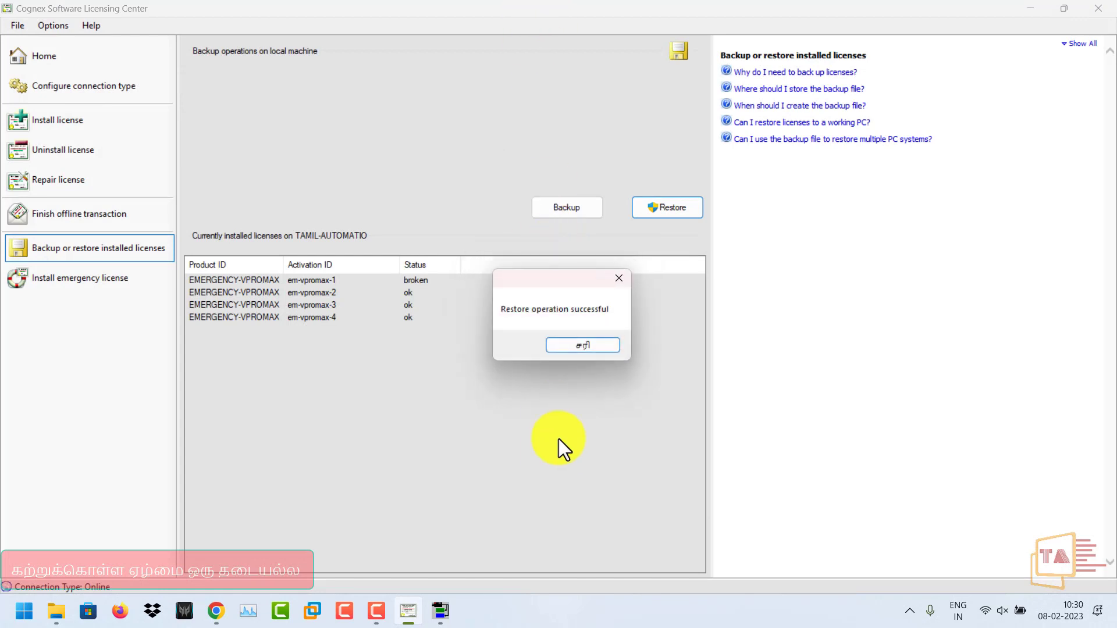
pyautogui.click(592, 345)
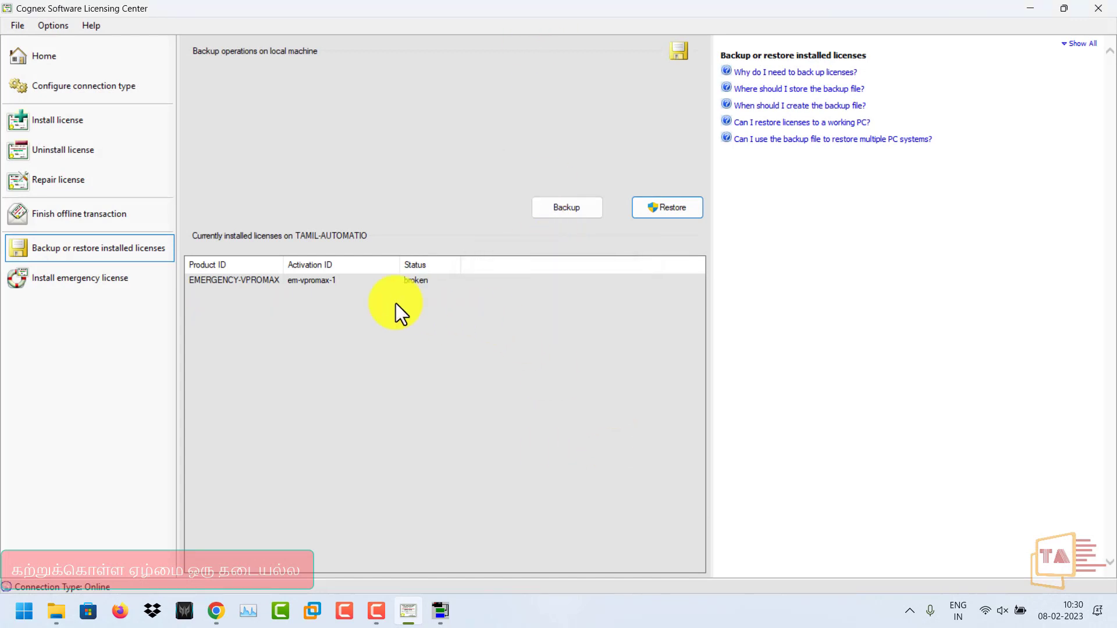
pyautogui.click(342, 283)
pyautogui.click(132, 281)
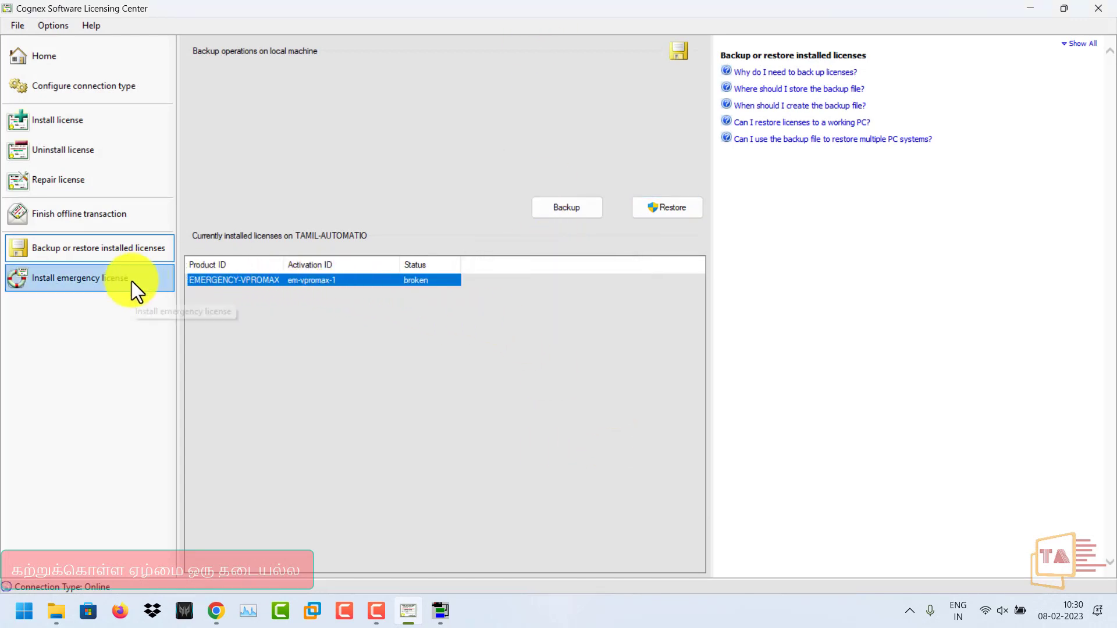